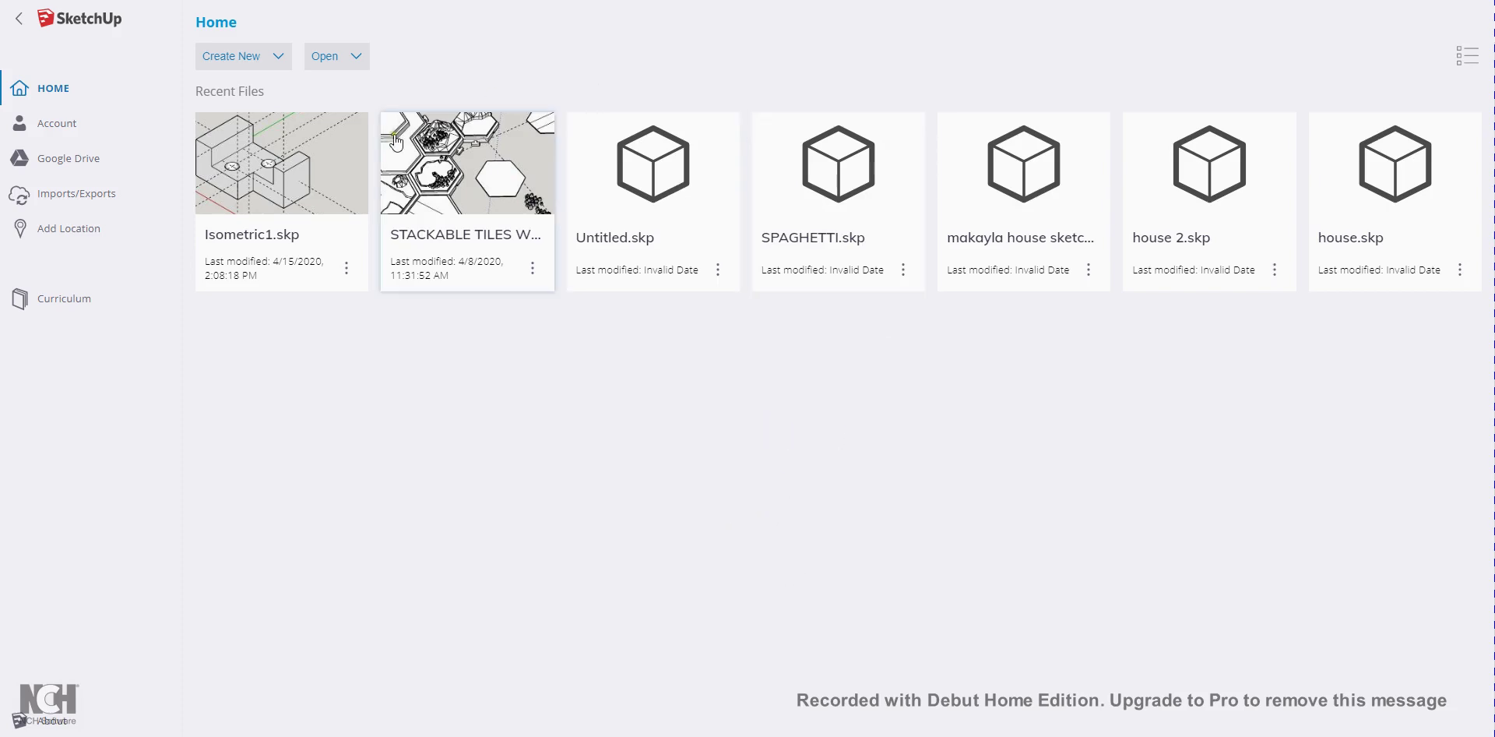
Start a new model from the Simple Template - Feet and Inches.
{"action": "left_click", "coordinate": [247, 56]}
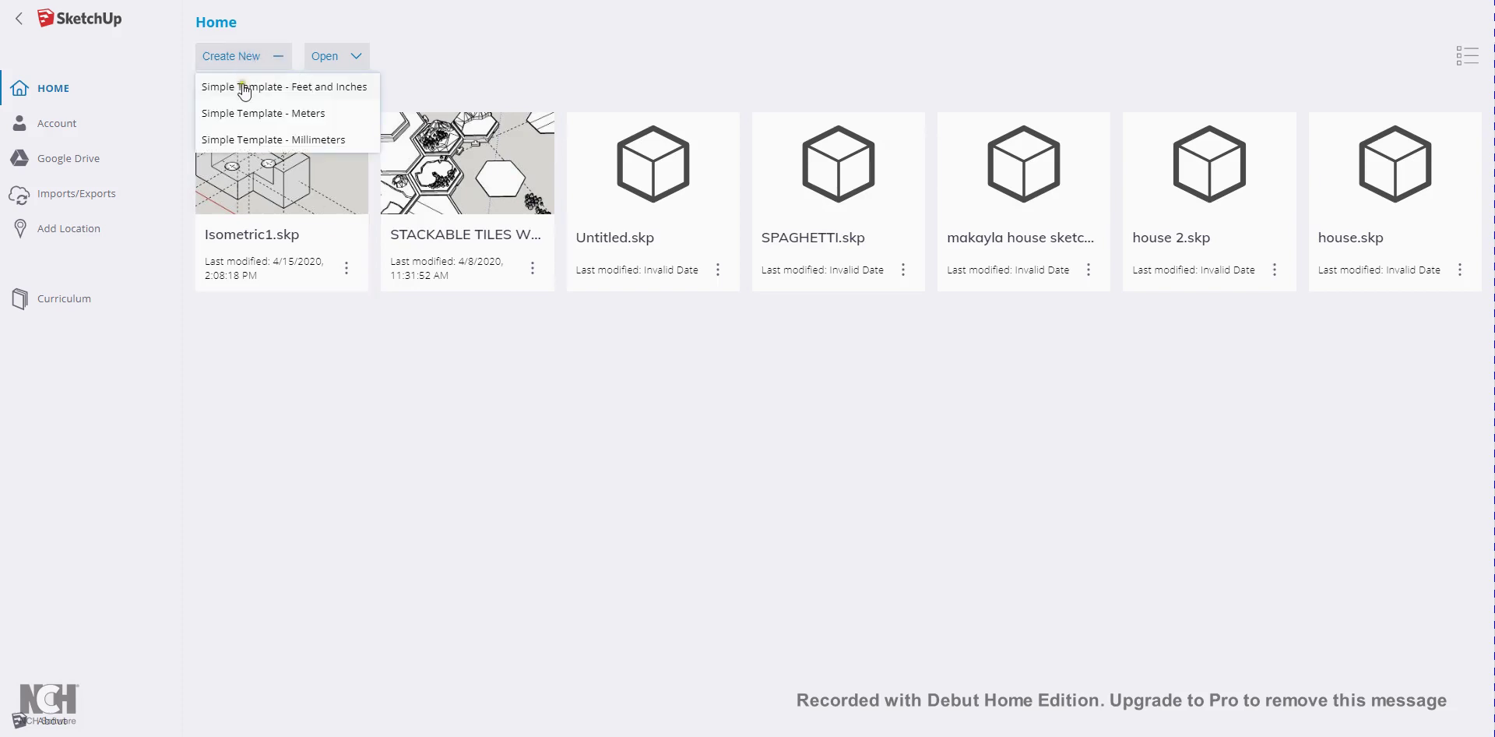
{"action": "left_click", "coordinate": [326, 88]}
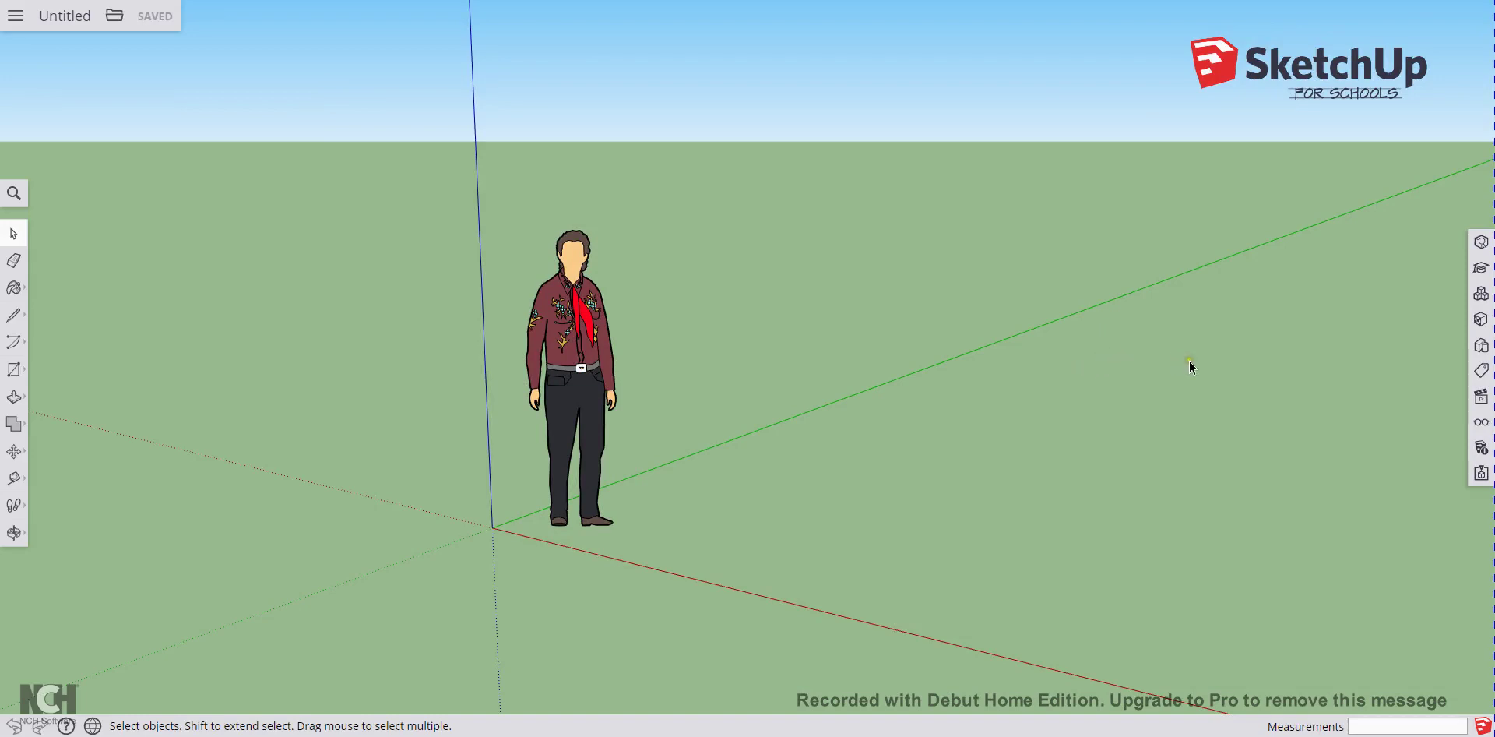
{"action": "middle_click_drag", "start_coordinate": [1200, 364], "coordinate": [969, 305], "text": "shift"}
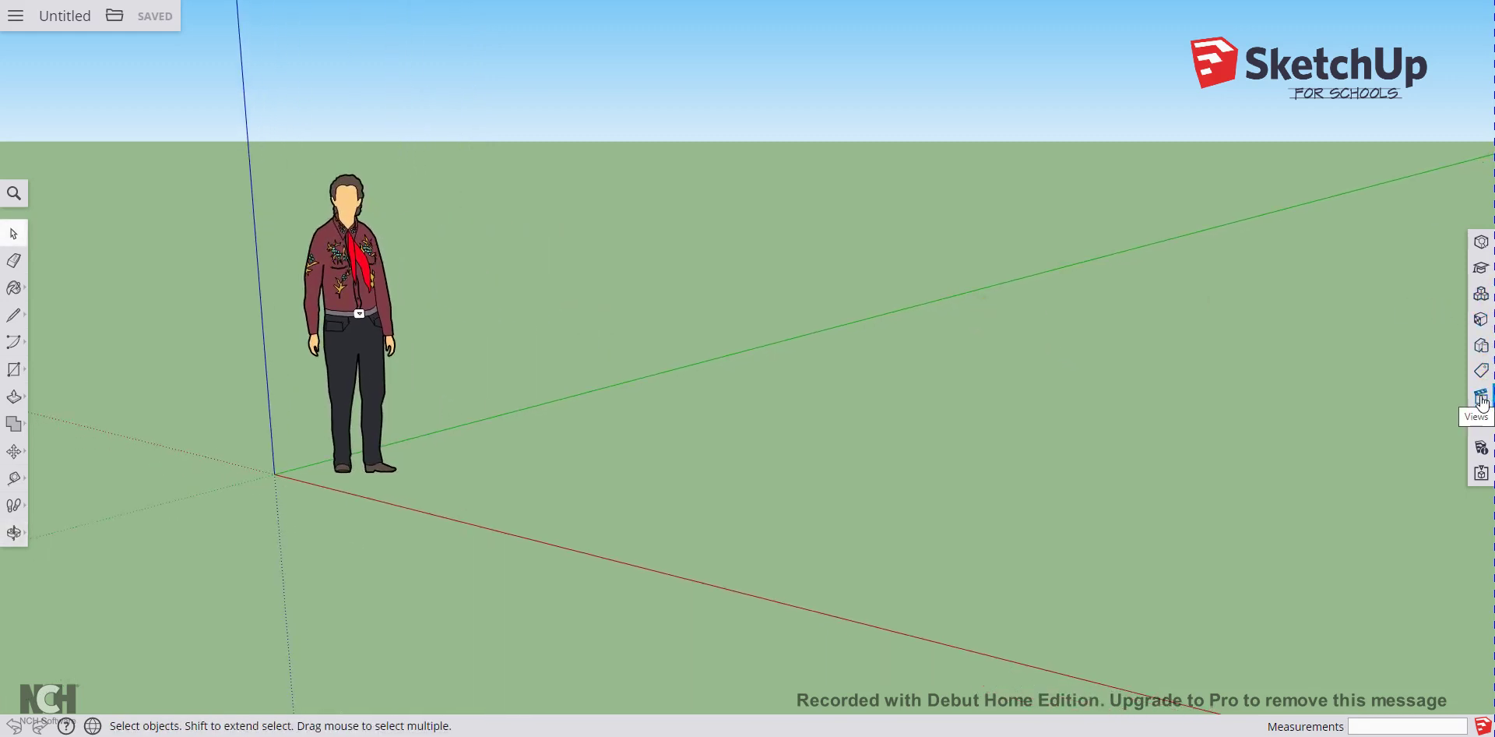
Switch the empty model to Parallel Projection and the Iso standard view.
{"action": "left_click", "coordinate": [1482, 397]}
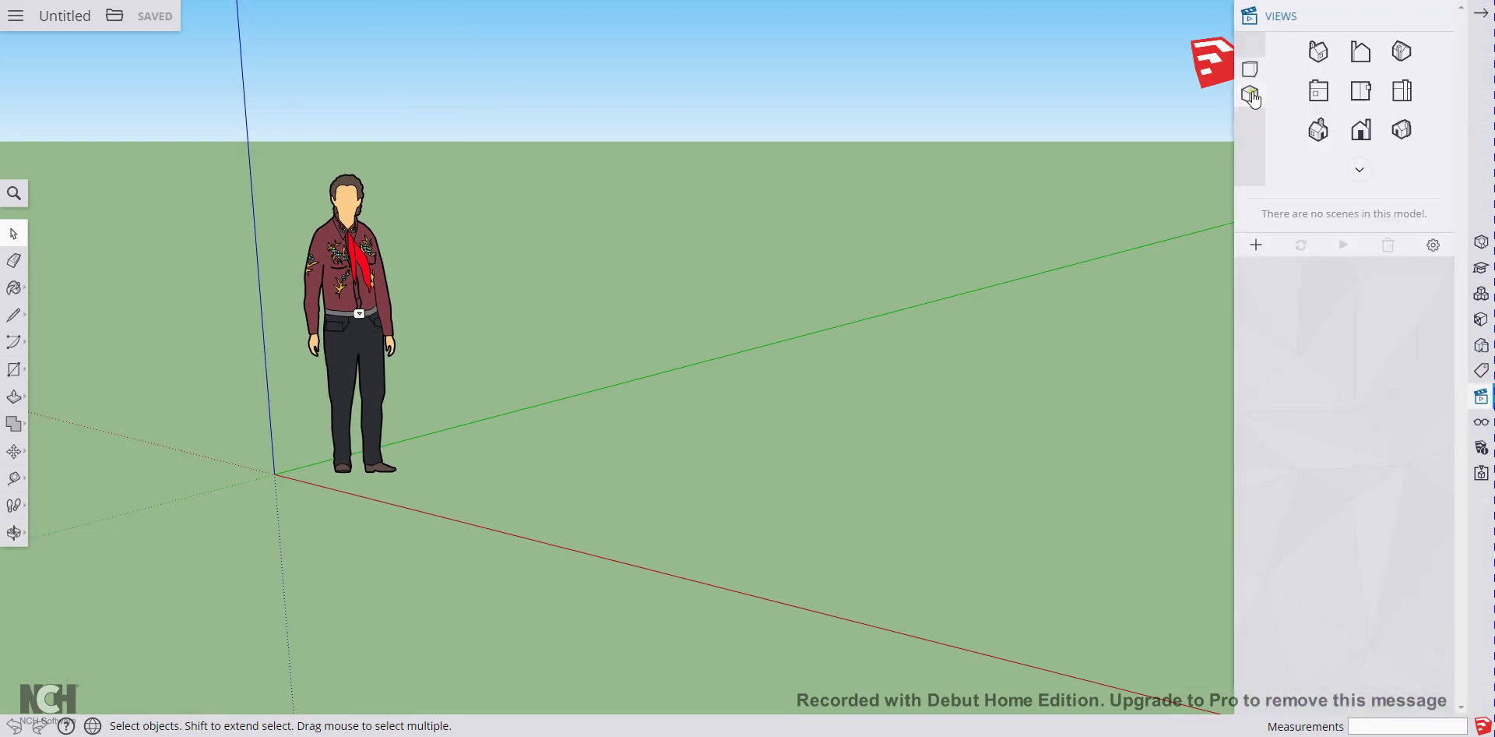
{"action": "left_click", "coordinate": [1248, 97]}
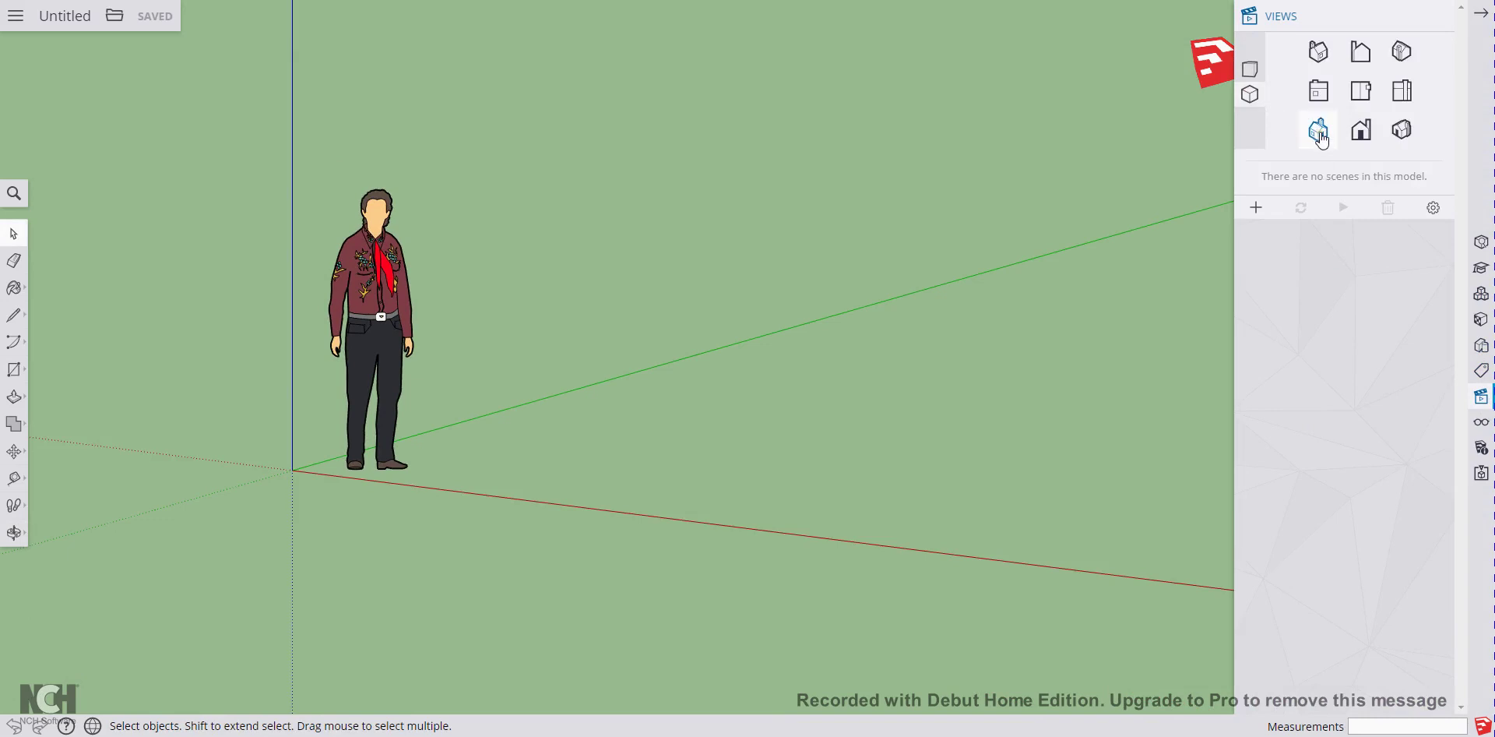
{"action": "left_click", "coordinate": [1319, 133]}
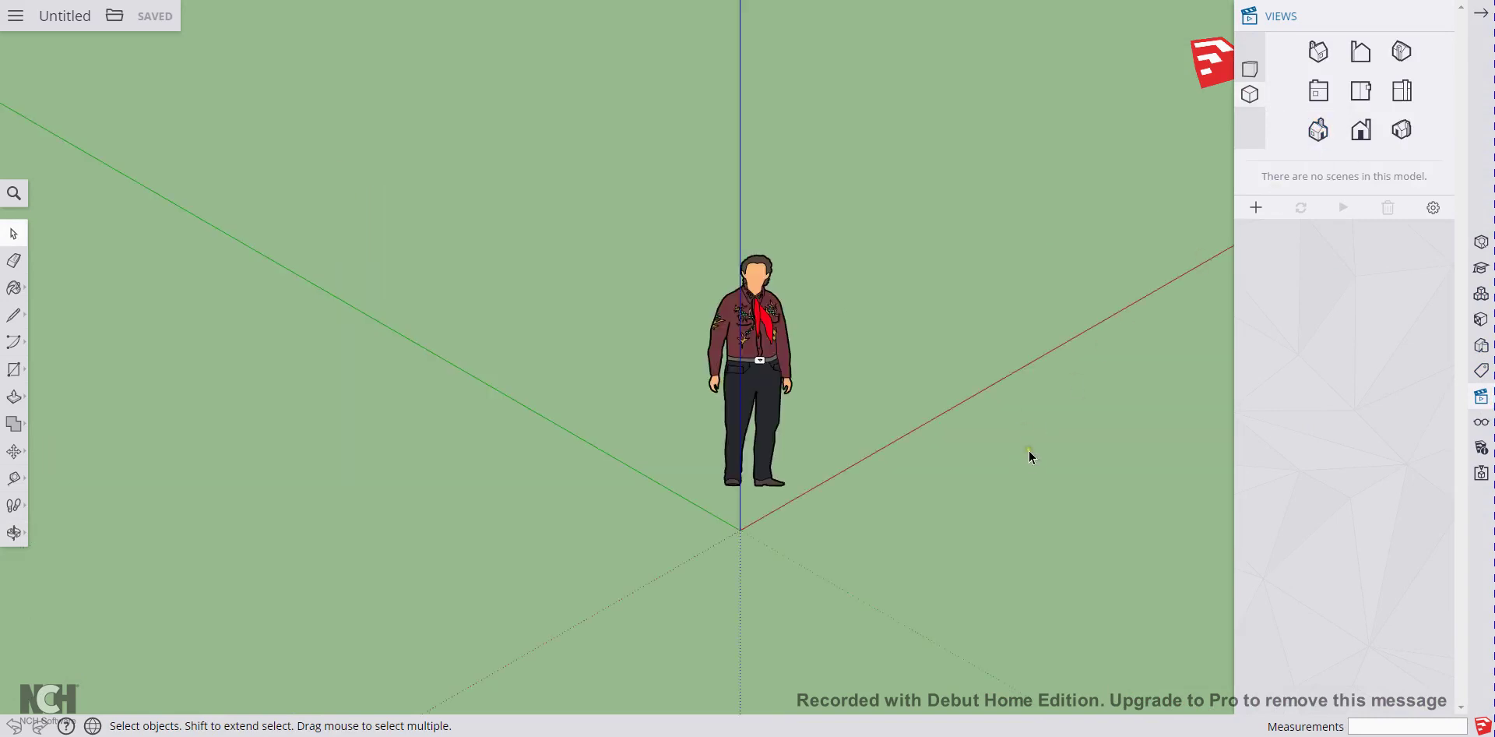
{"action": "middle_click_drag", "start_coordinate": [1029, 464], "coordinate": [698, 250], "text": "shift"}
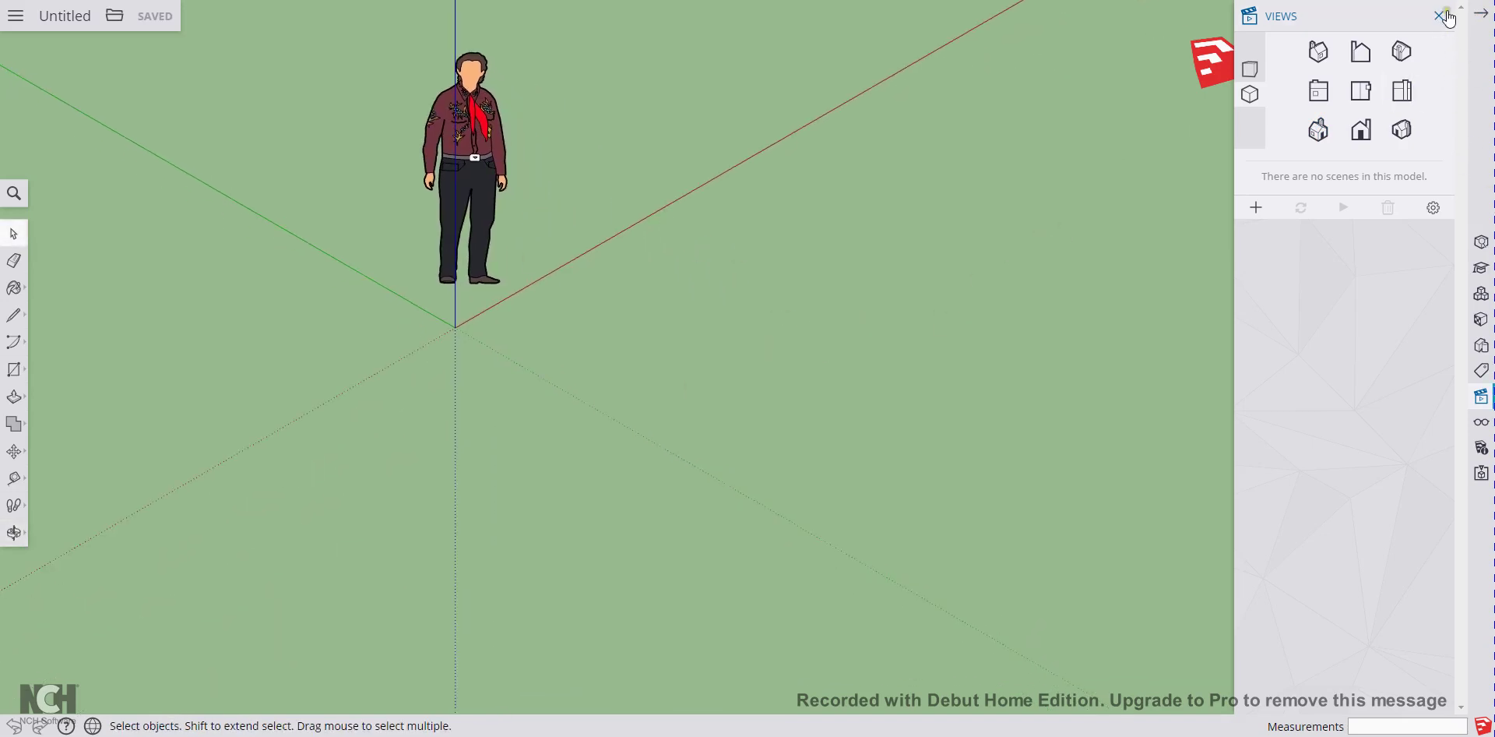
{"action": "left_click", "coordinate": [1440, 16]}
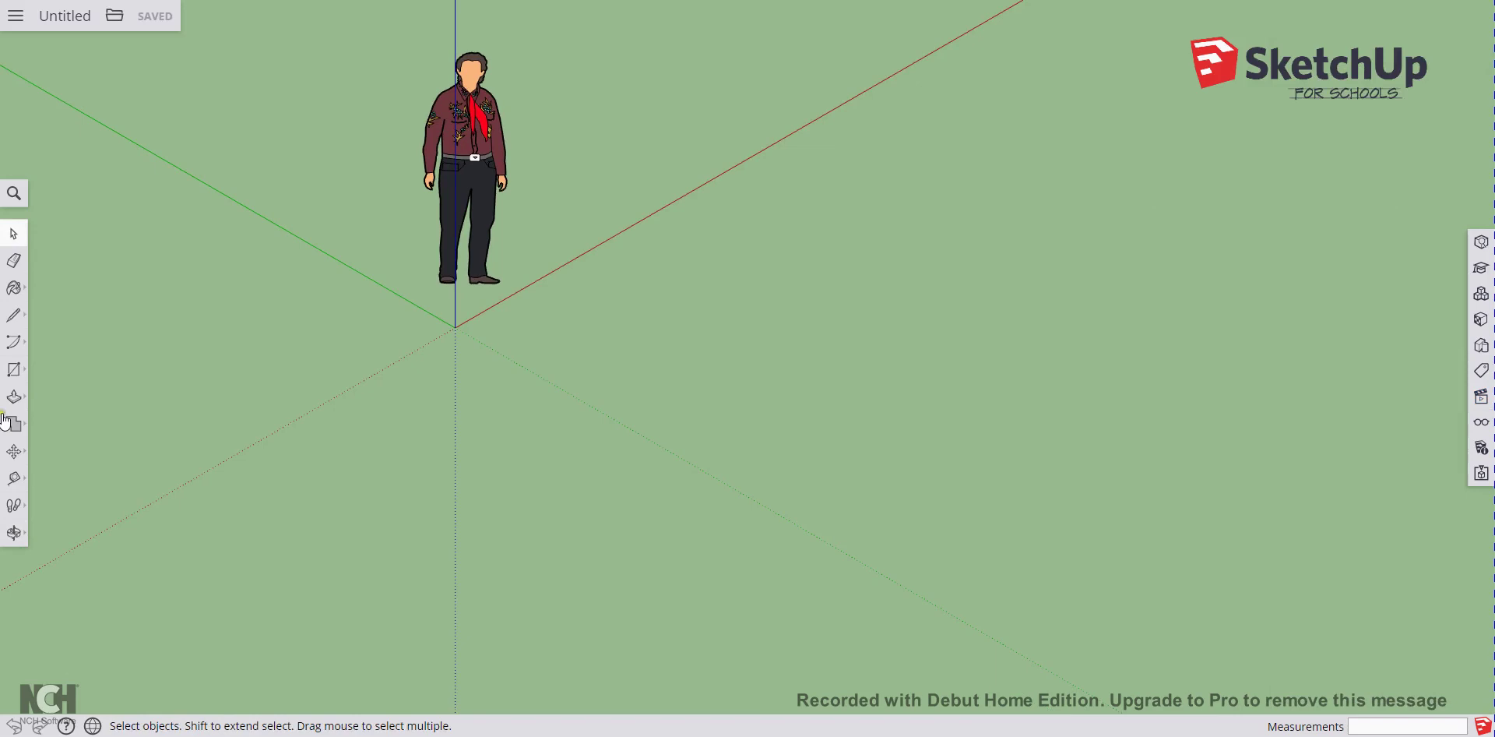
Draw a 12' by 12' rectangle on the ground plane beside the scale figure.
{"action": "left_click", "coordinate": [14, 372]}
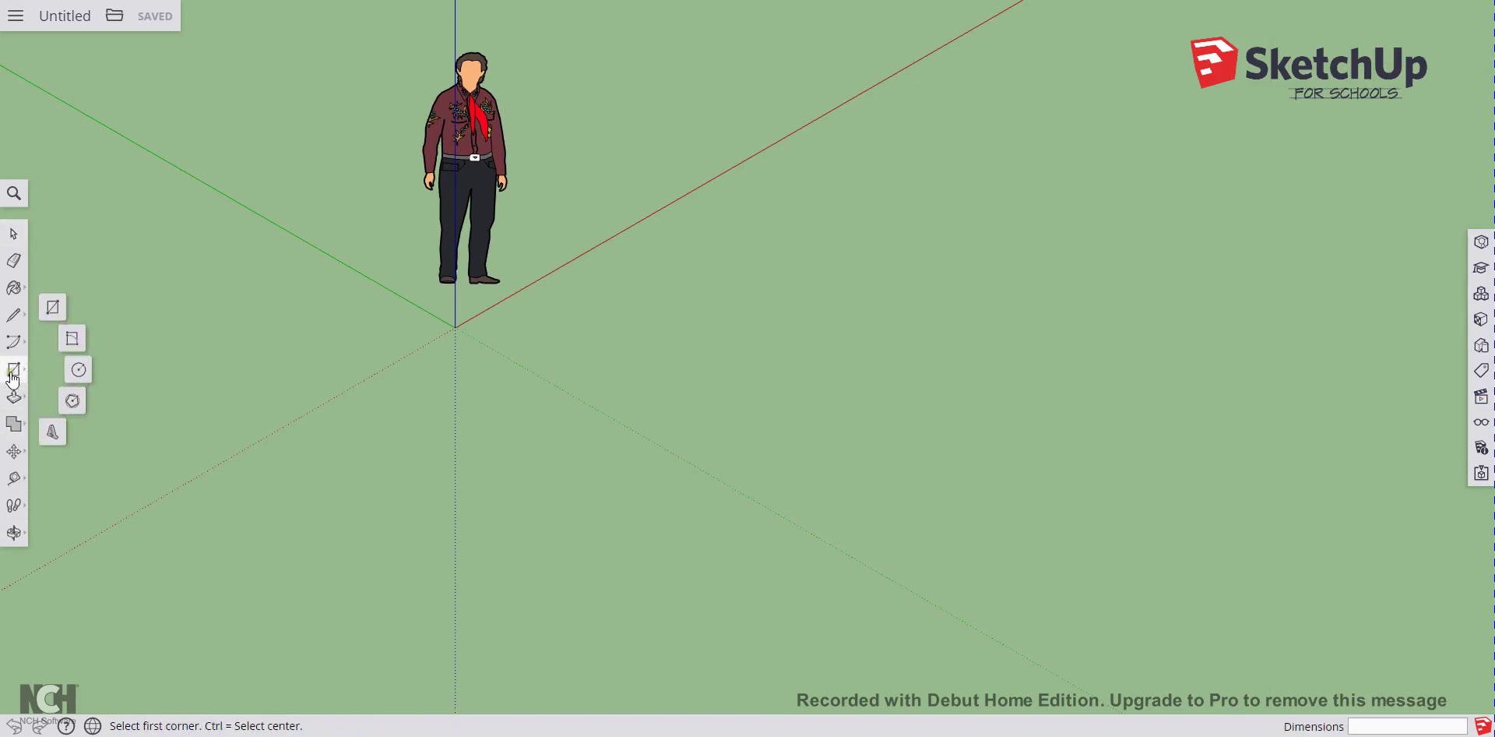
{"action": "left_click", "coordinate": [53, 310]}
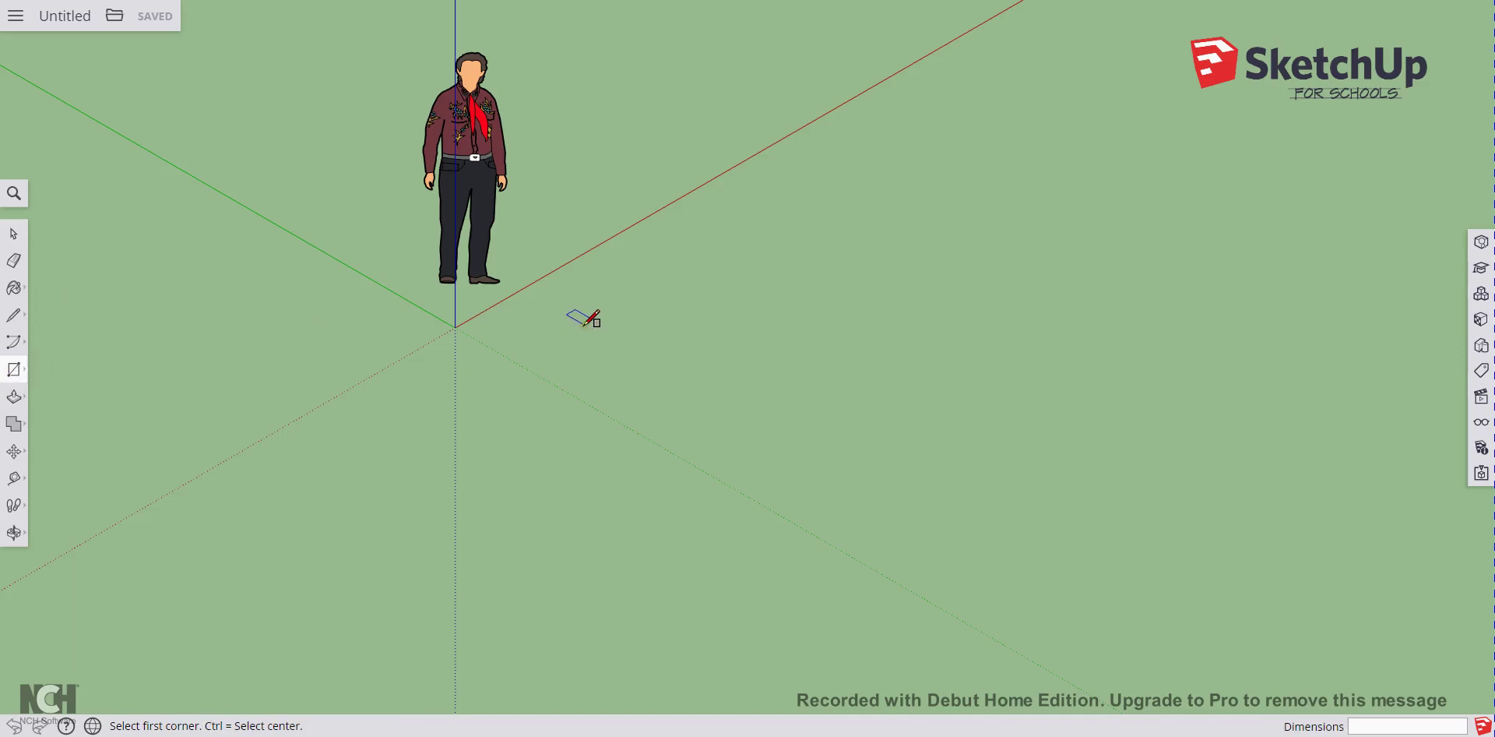
{"action": "left_click", "coordinate": [609, 333]}
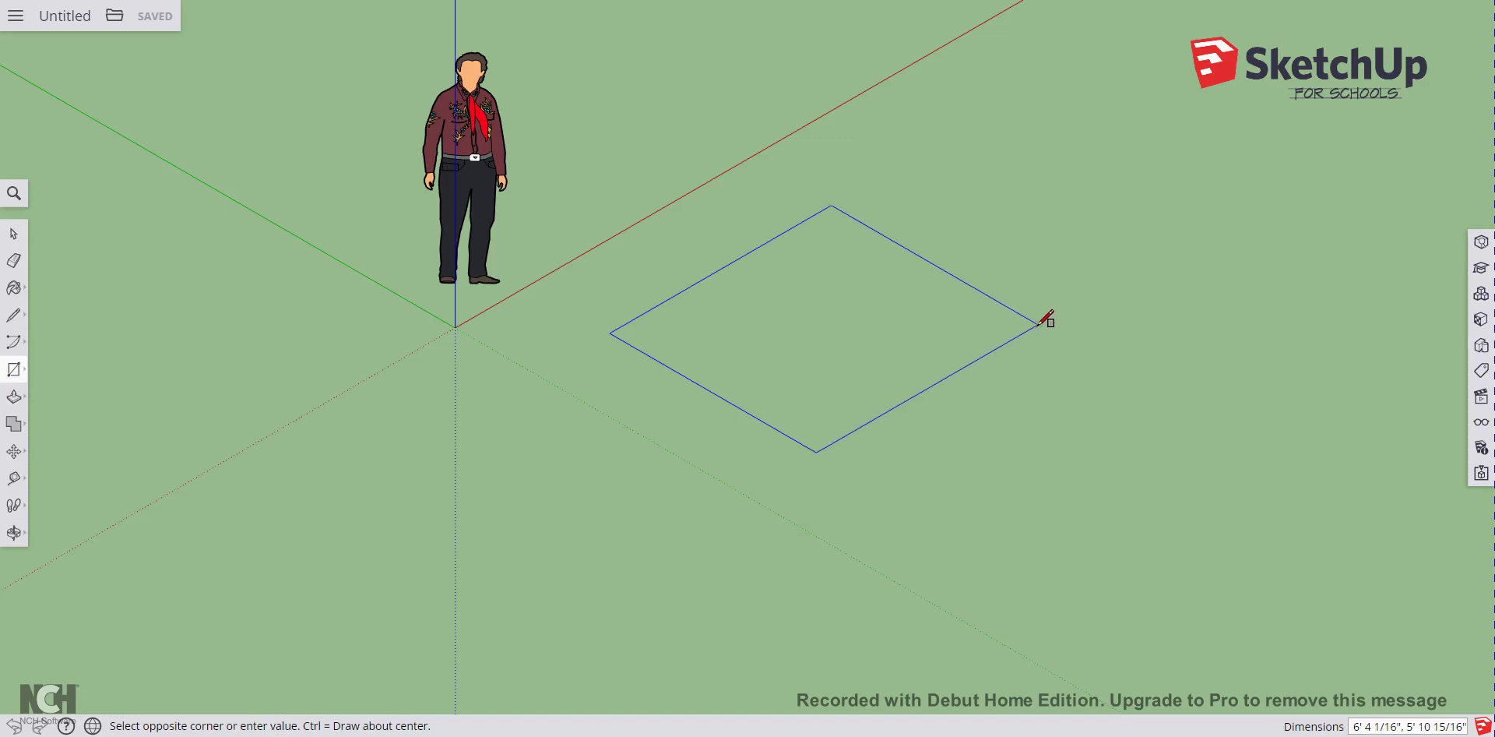
{"action": "type", "text": "12',12"}
{"action": "key", "text": "Return"}
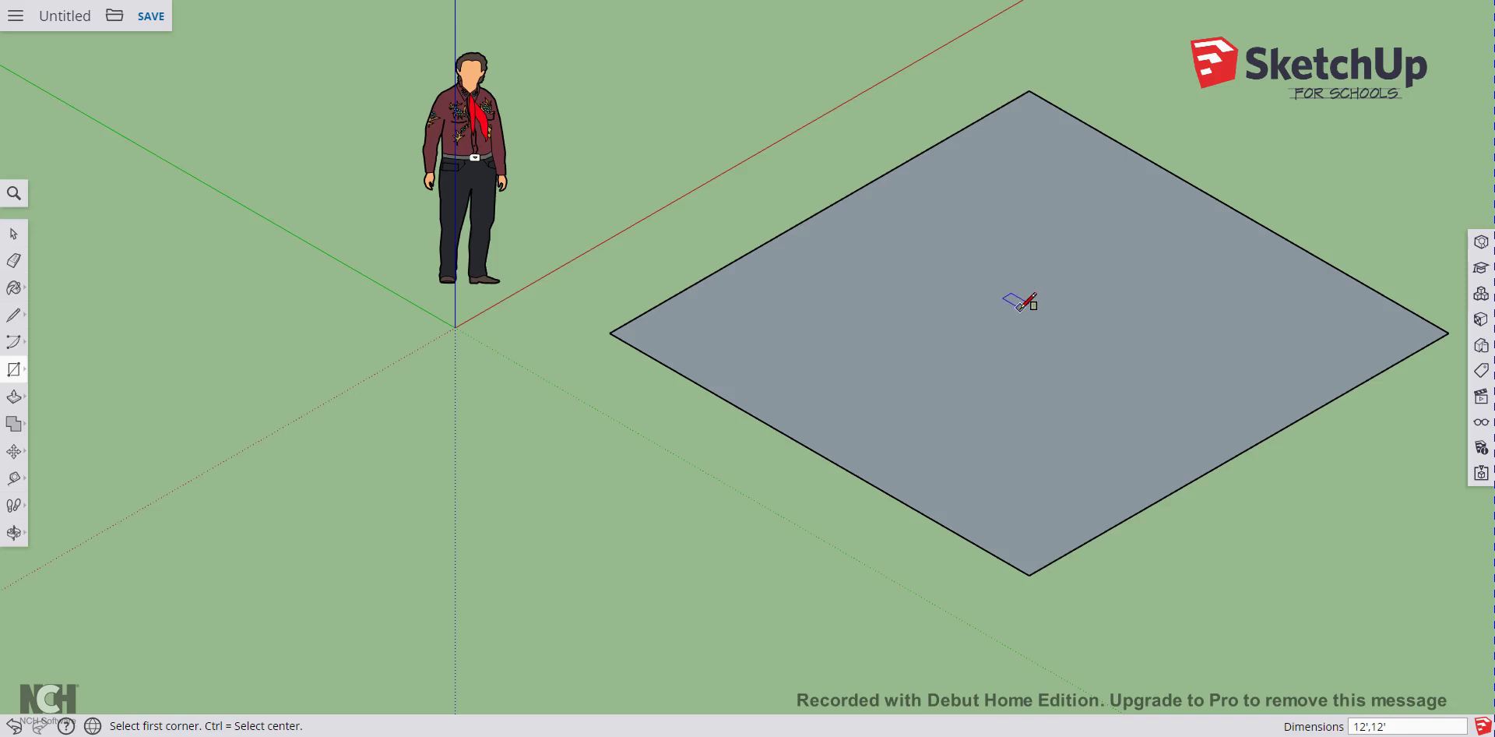
{"action": "middle_click_drag", "start_coordinate": [1018, 301], "coordinate": [837, 377], "text": "shift"}
{"action": "key", "text": "r"}
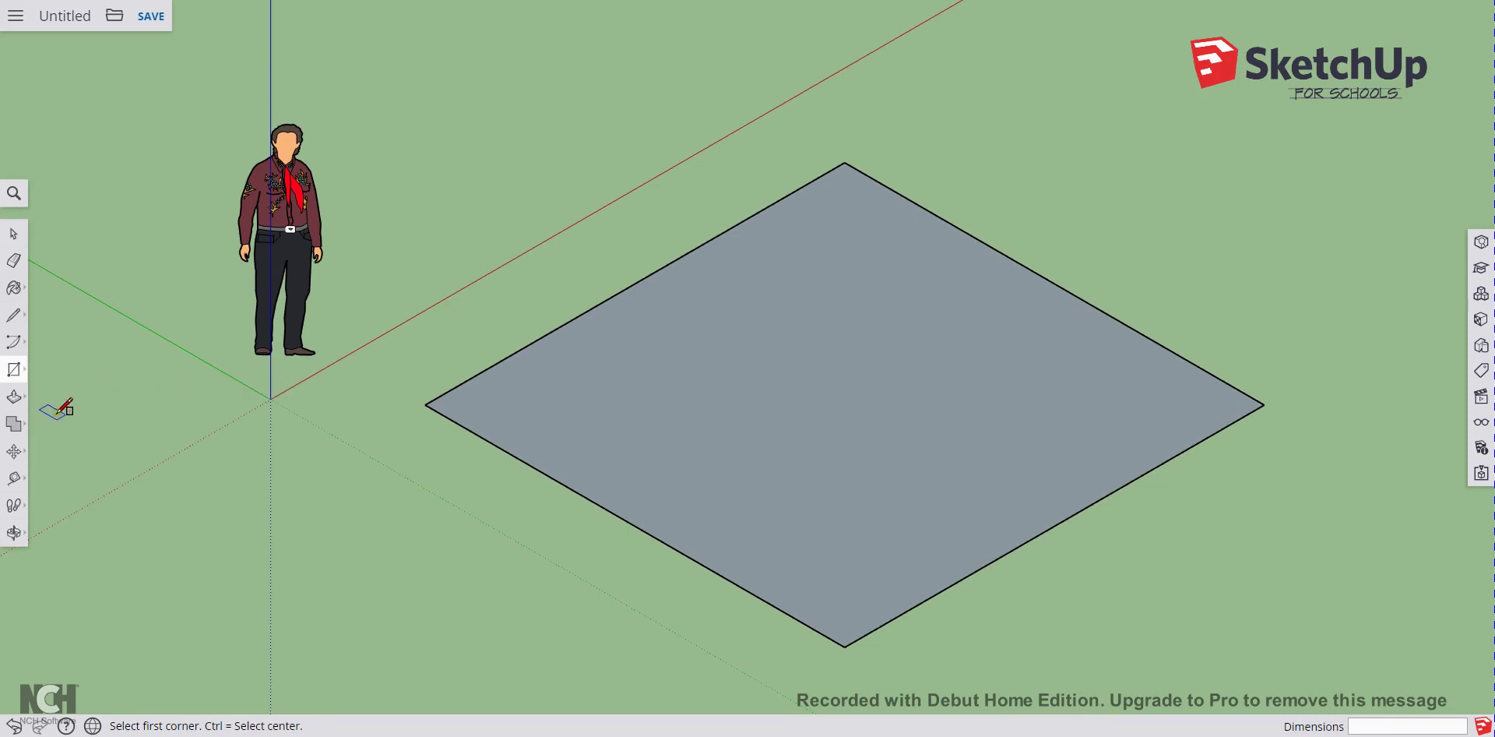
Push/Pull the 12' square face up 6" to make the floor slab.
{"action": "left_click", "coordinate": [16, 397]}
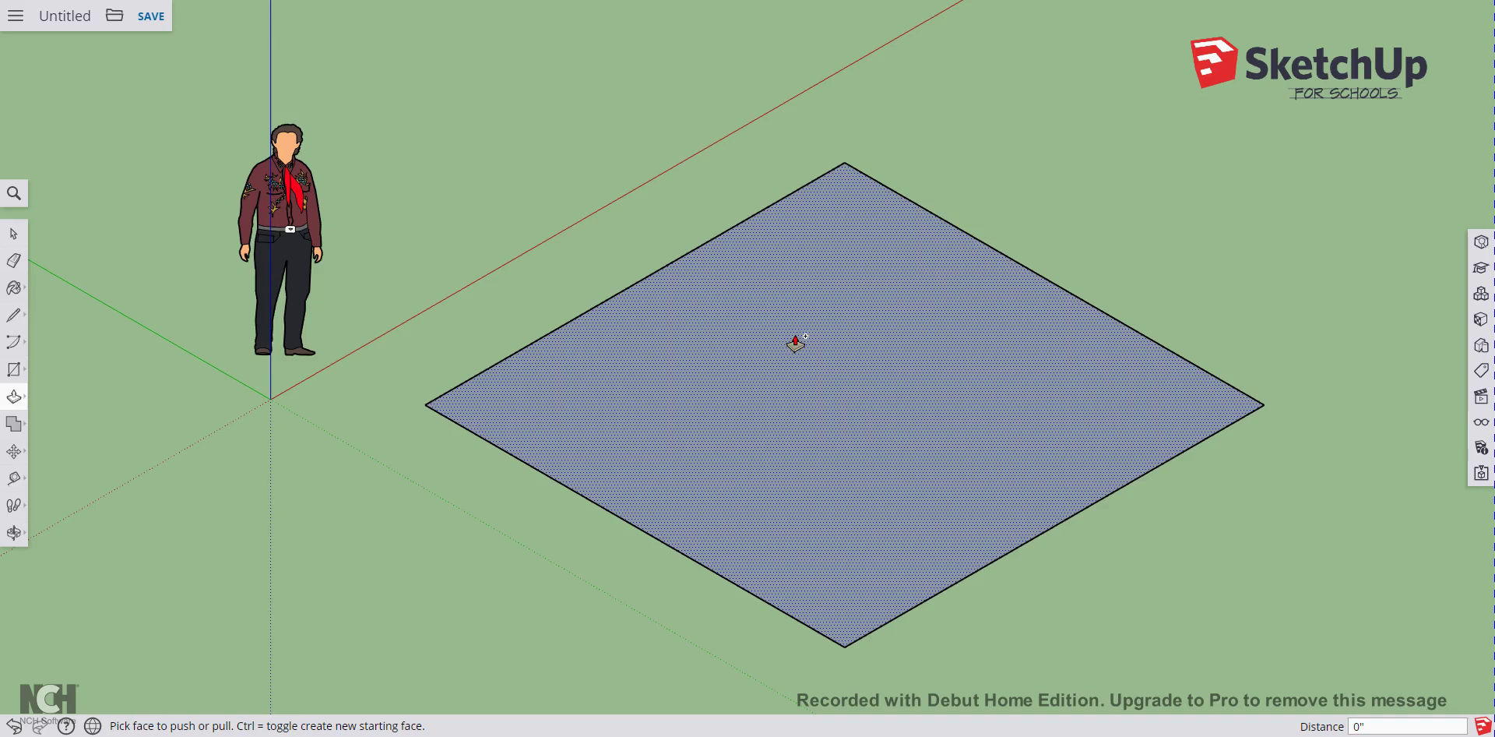
{"action": "left_click", "coordinate": [795, 343]}
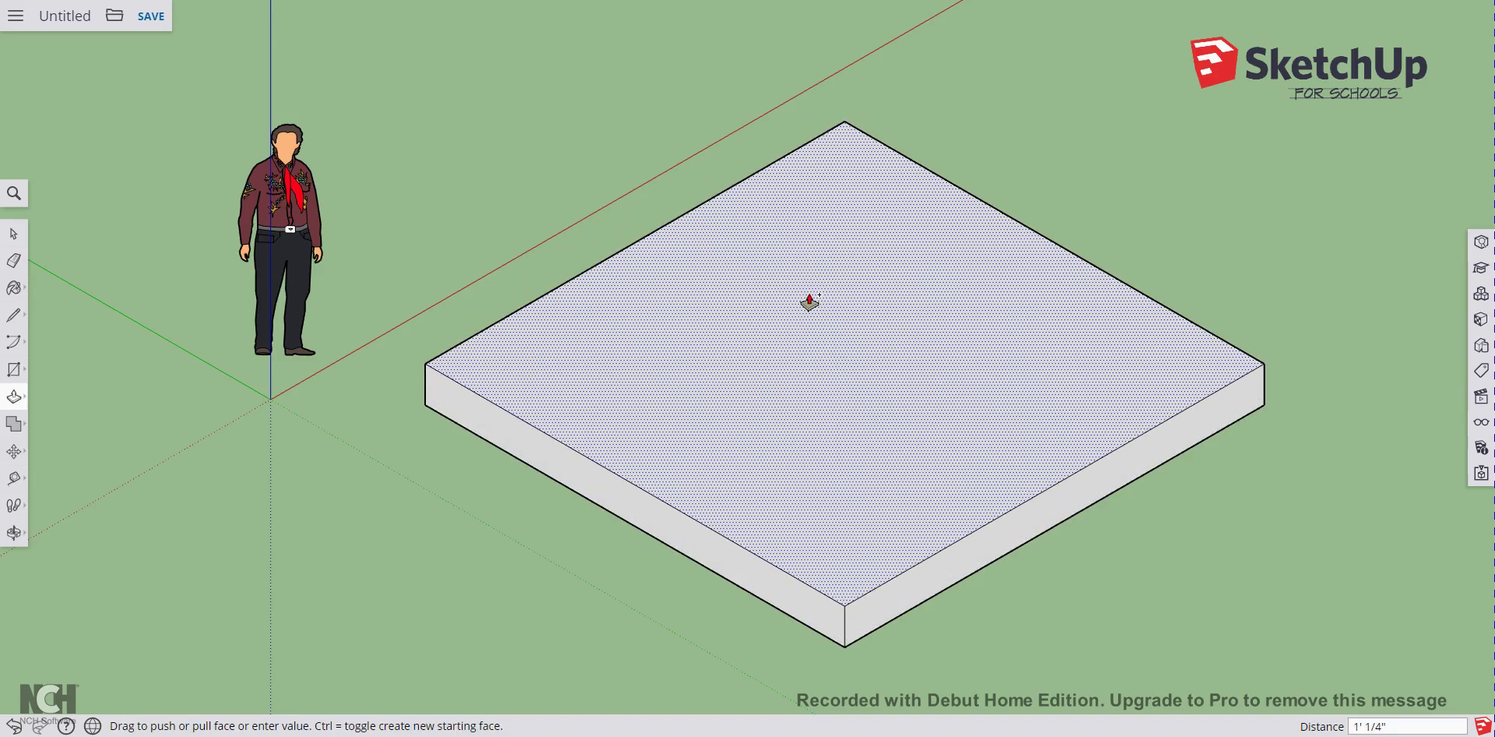
{"action": "type", "text": "6"}
{"action": "key", "text": "Escape"}
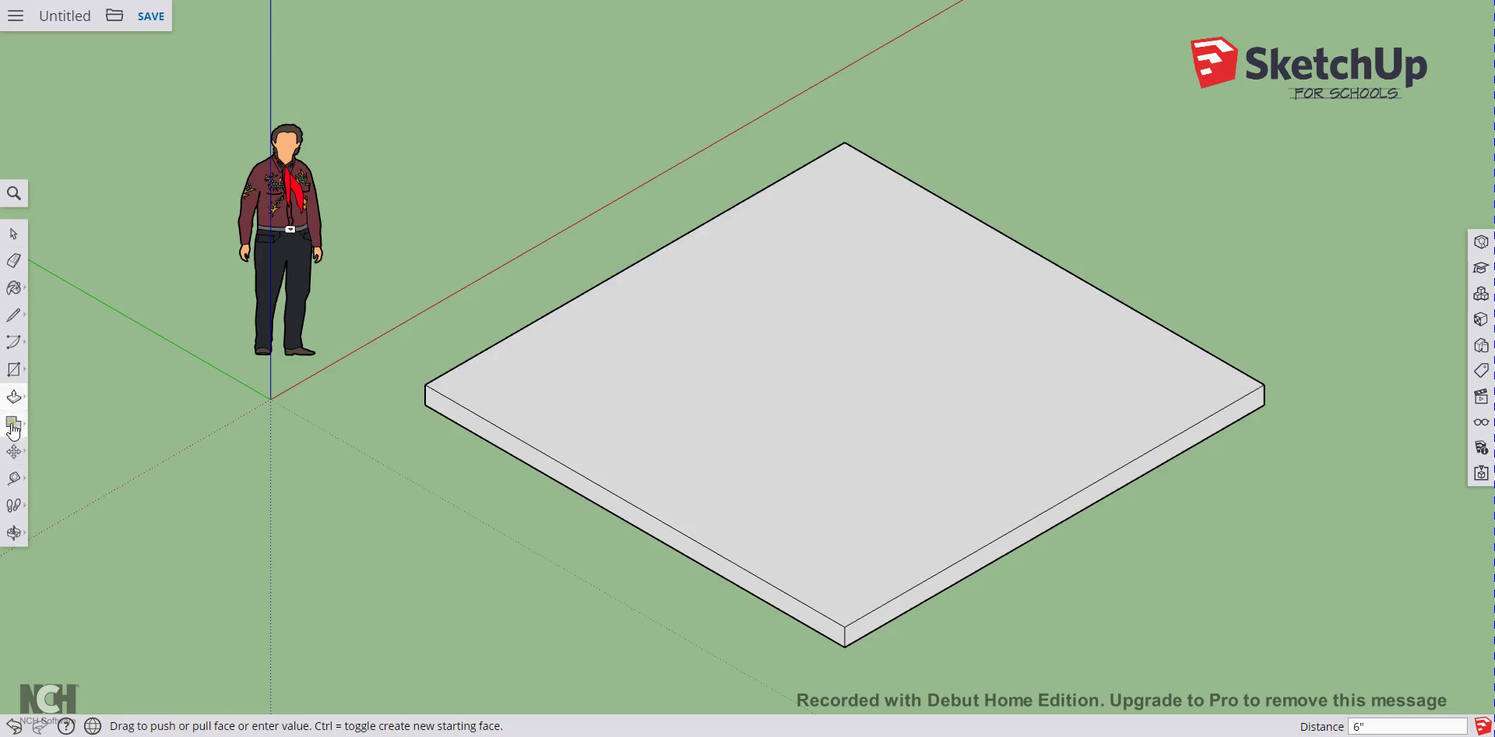
Offset the slab's top edges 6" inward to form a border strip.
{"action": "left_click", "coordinate": [14, 399]}
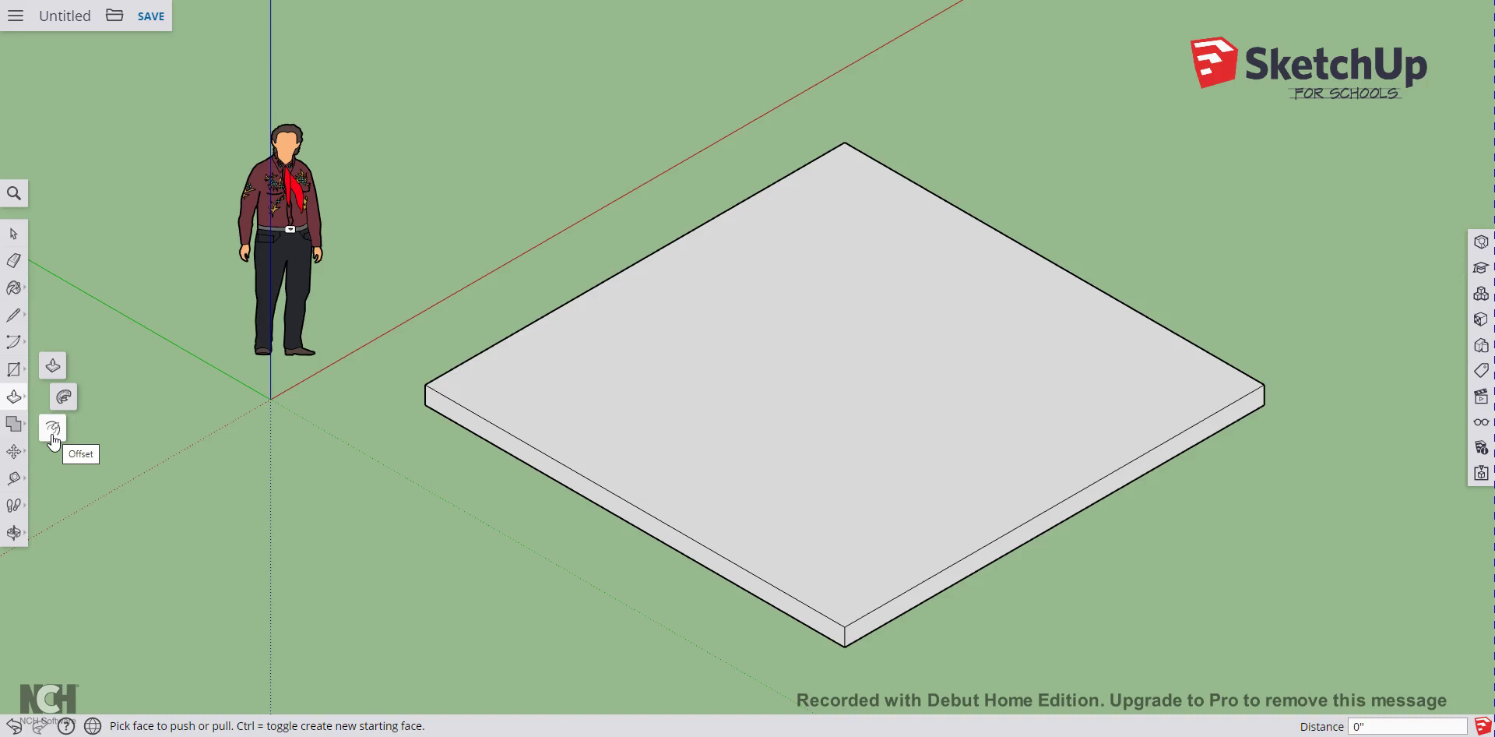
{"action": "left_click", "coordinate": [49, 433]}
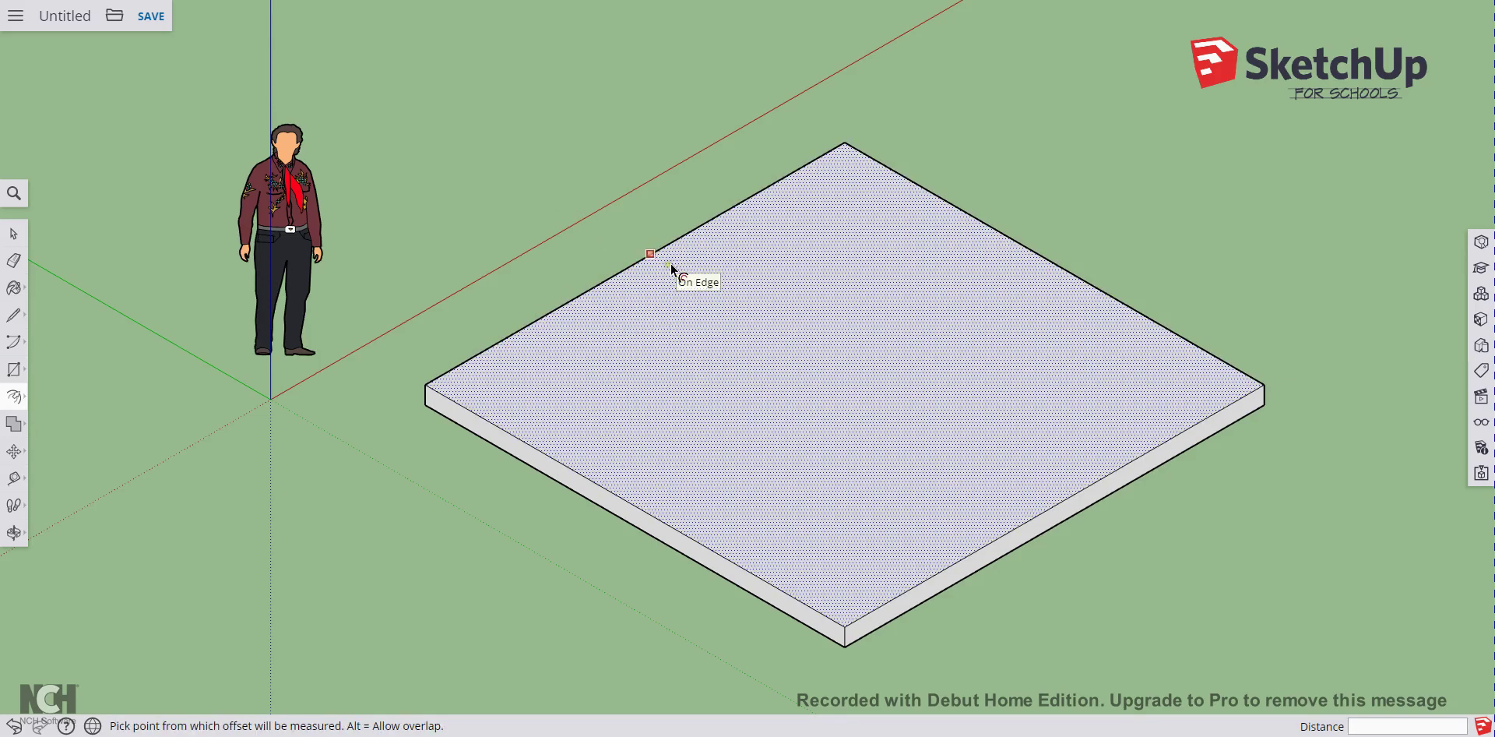
{"action": "left_click", "coordinate": [670, 264]}
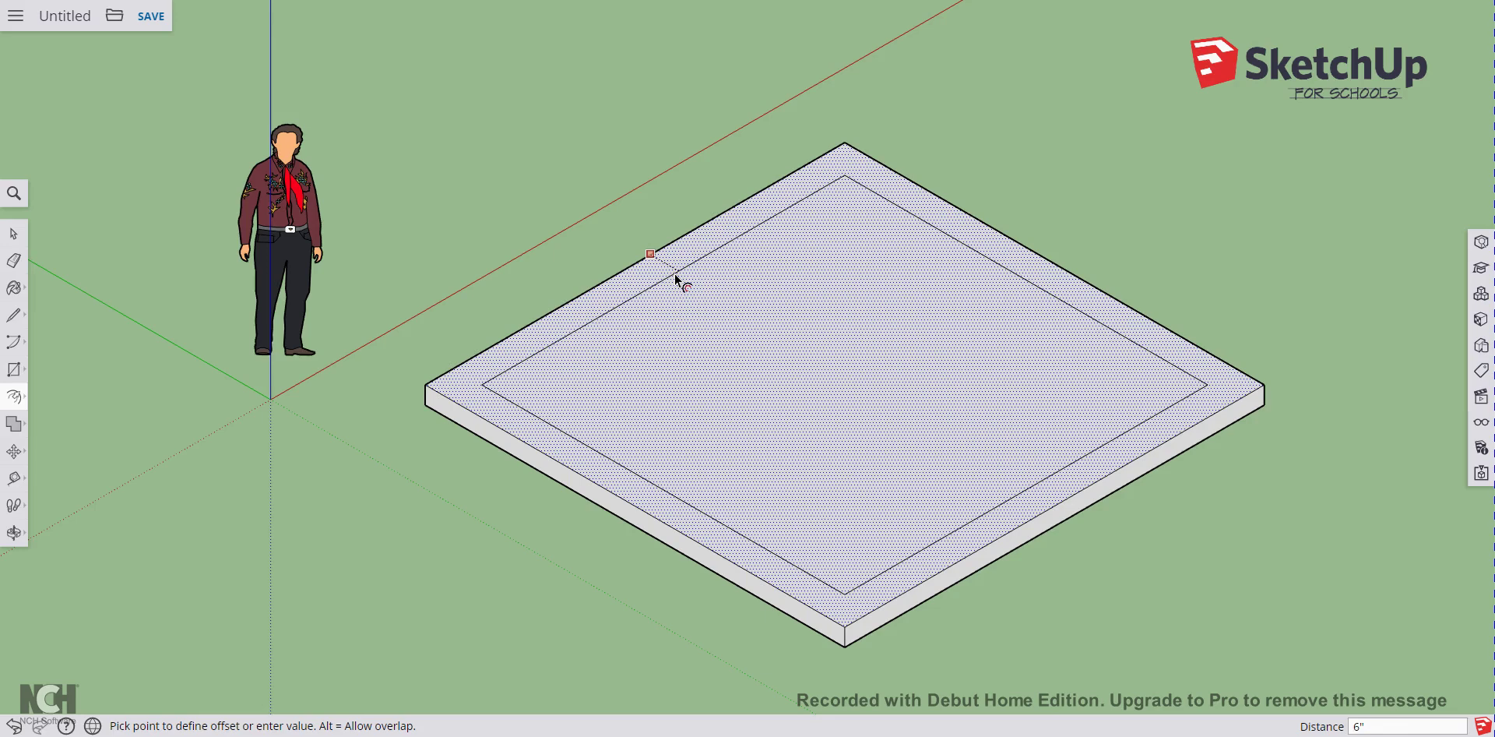
{"action": "left_click", "coordinate": [675, 279]}
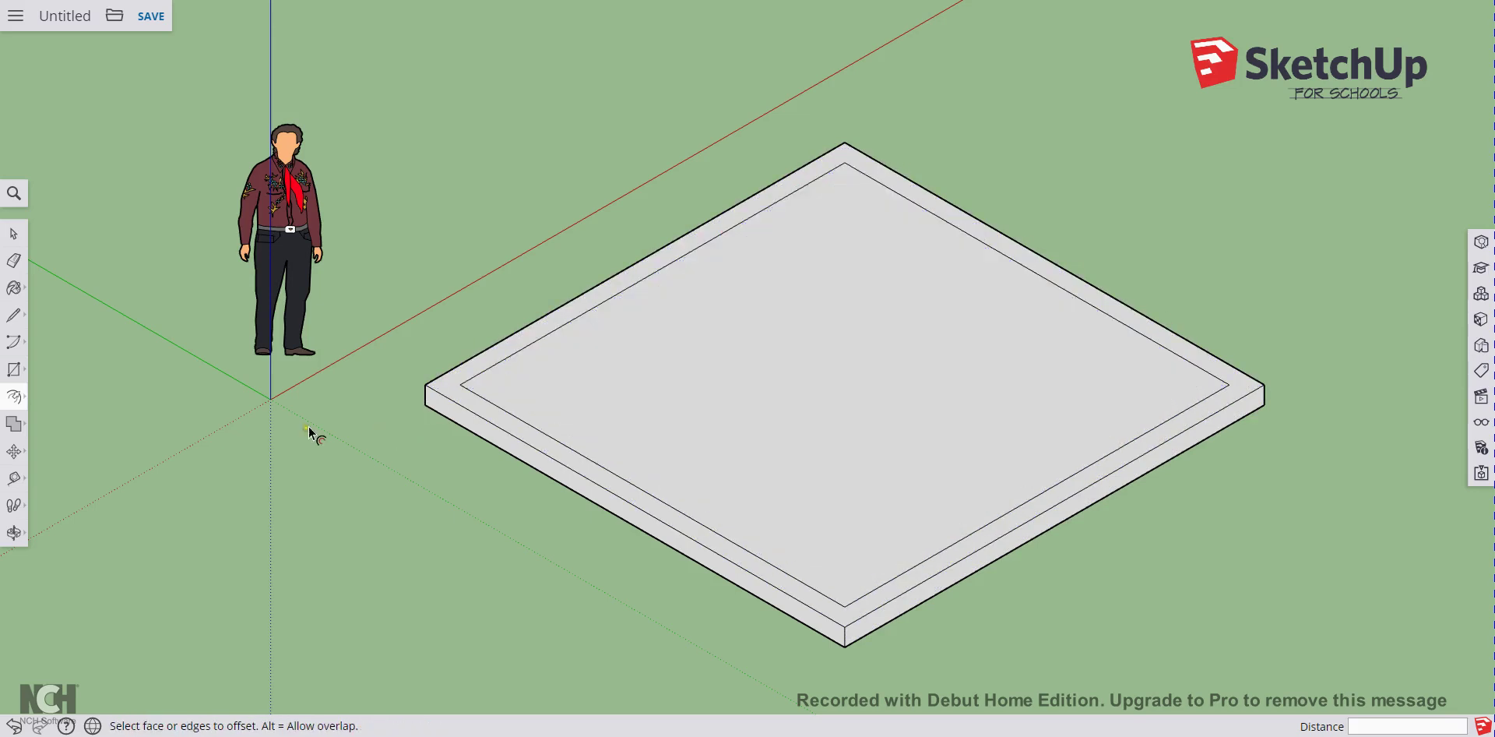
Draw a line from the inner loop's left corner to the slab's outer edge.
{"action": "left_click", "coordinate": [16, 319]}
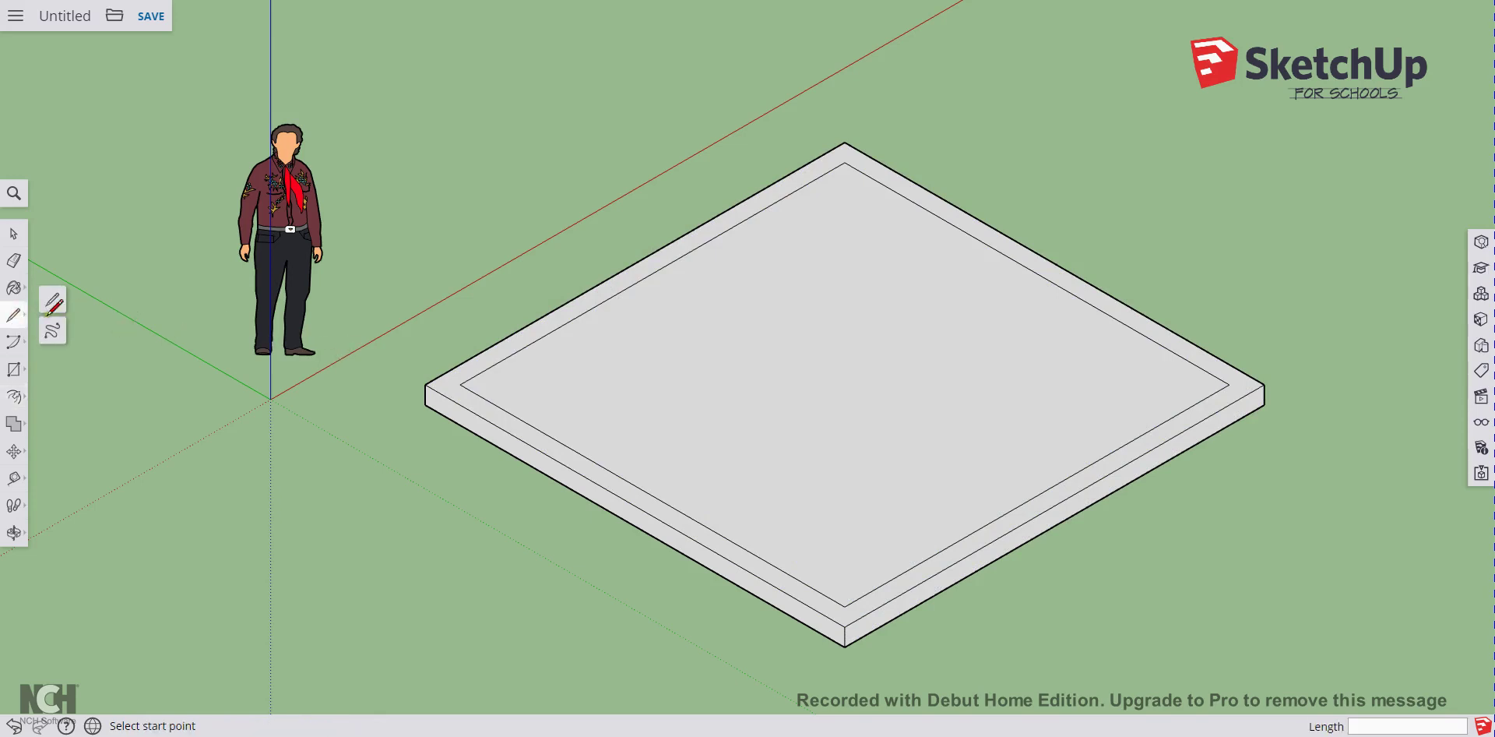
{"action": "left_click", "coordinate": [459, 383]}
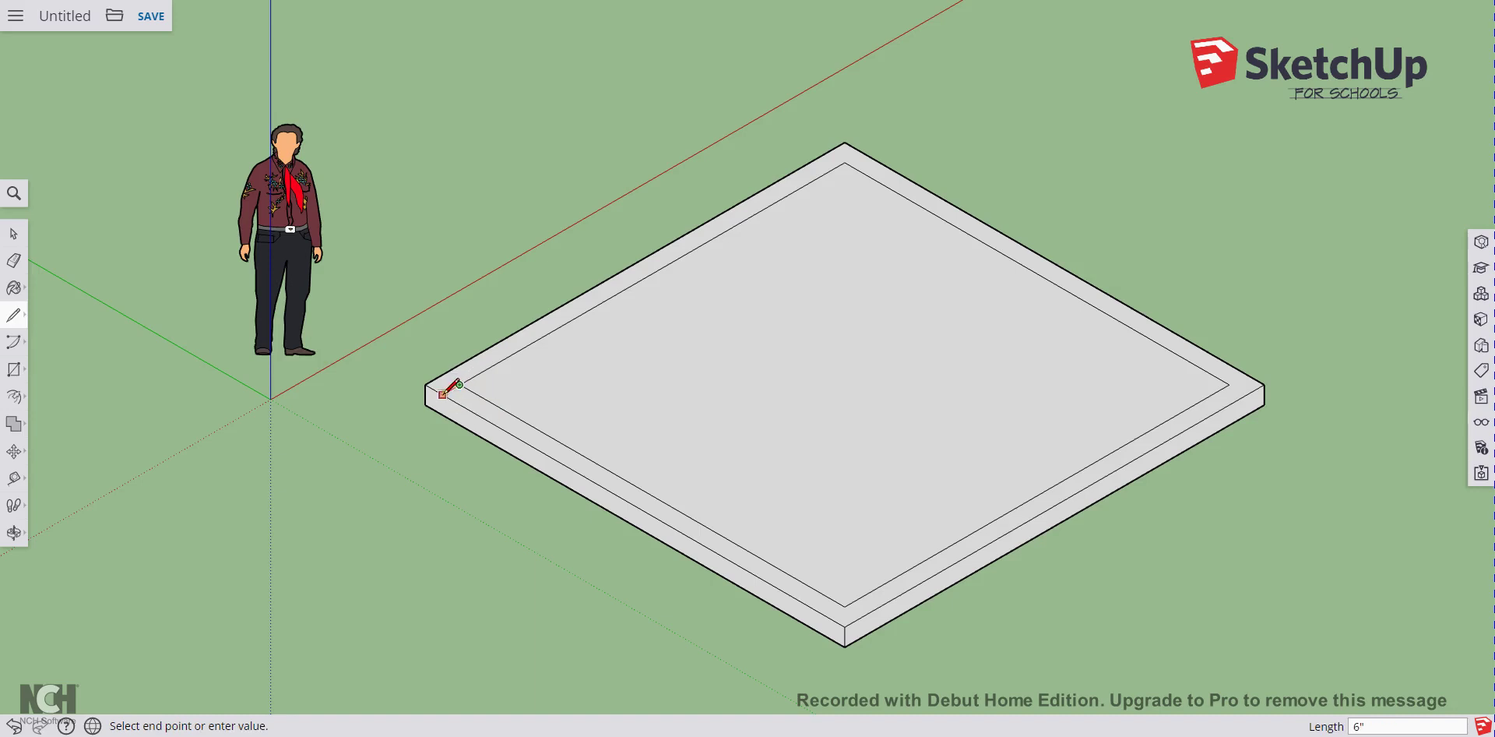
{"action": "scroll", "coordinate": [451, 387], "scroll_direction": "up", "scroll_amount": 3}
{"action": "scroll", "coordinate": [447, 391], "scroll_direction": "up", "scroll_amount": 4}
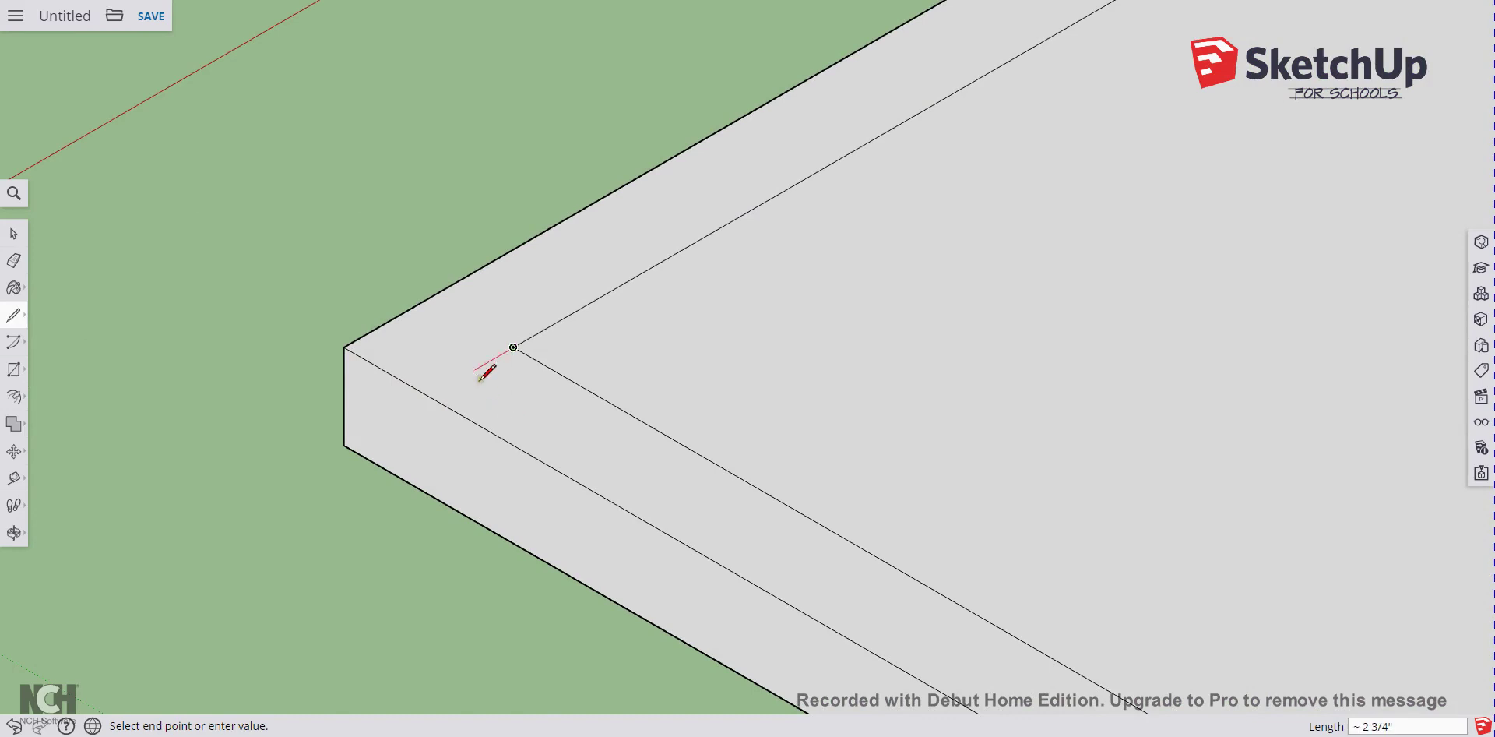
{"action": "left_click", "coordinate": [434, 393]}
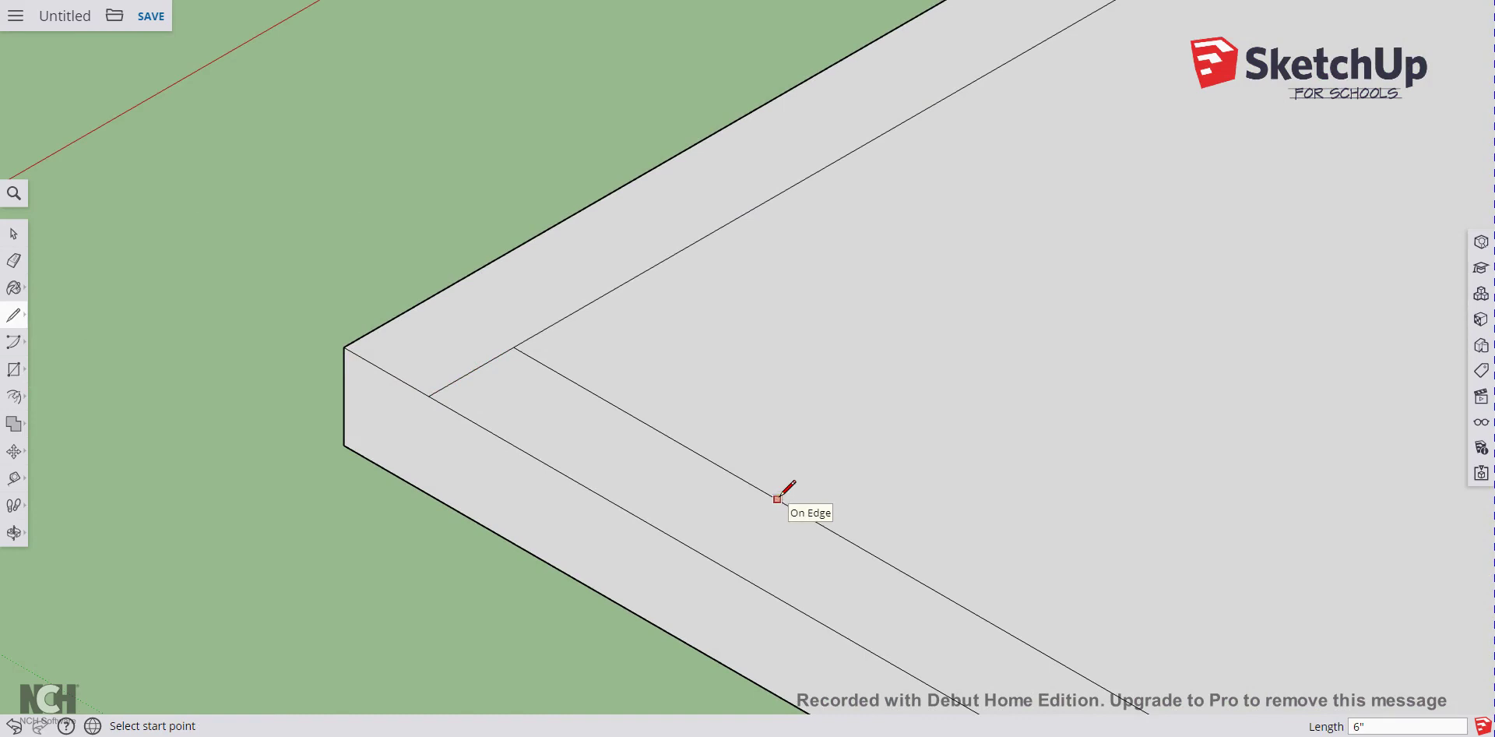
{"action": "scroll", "coordinate": [777, 498], "scroll_direction": "down", "scroll_amount": 5}
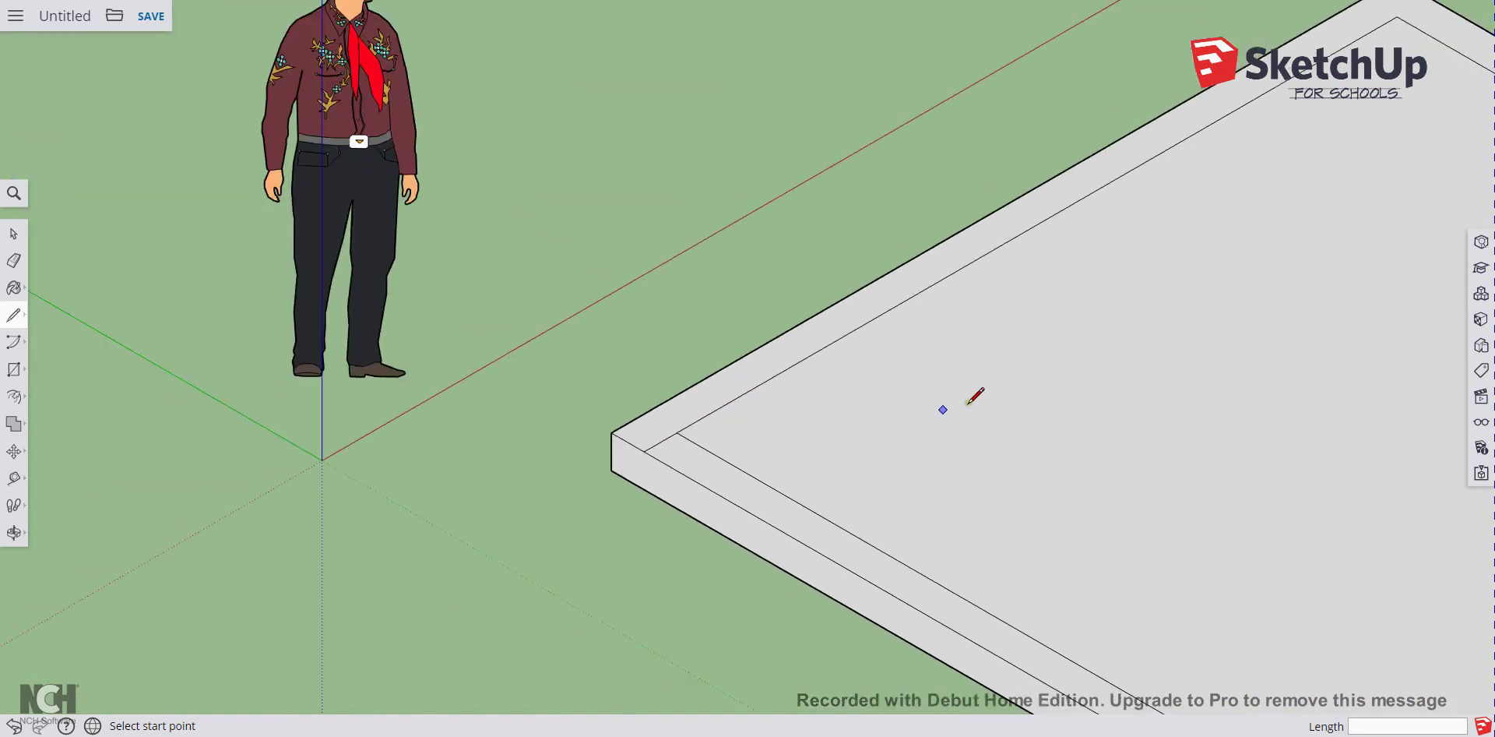
{"action": "scroll", "coordinate": [973, 397], "scroll_direction": "down", "scroll_amount": 6}
Draw a matching line from the inner right corner to the outer edge.
{"action": "middle_click_drag", "start_coordinate": [1067, 434], "coordinate": [573, 438], "text": "shift"}
{"action": "scroll", "coordinate": [1012, 433], "scroll_direction": "up", "scroll_amount": 8}
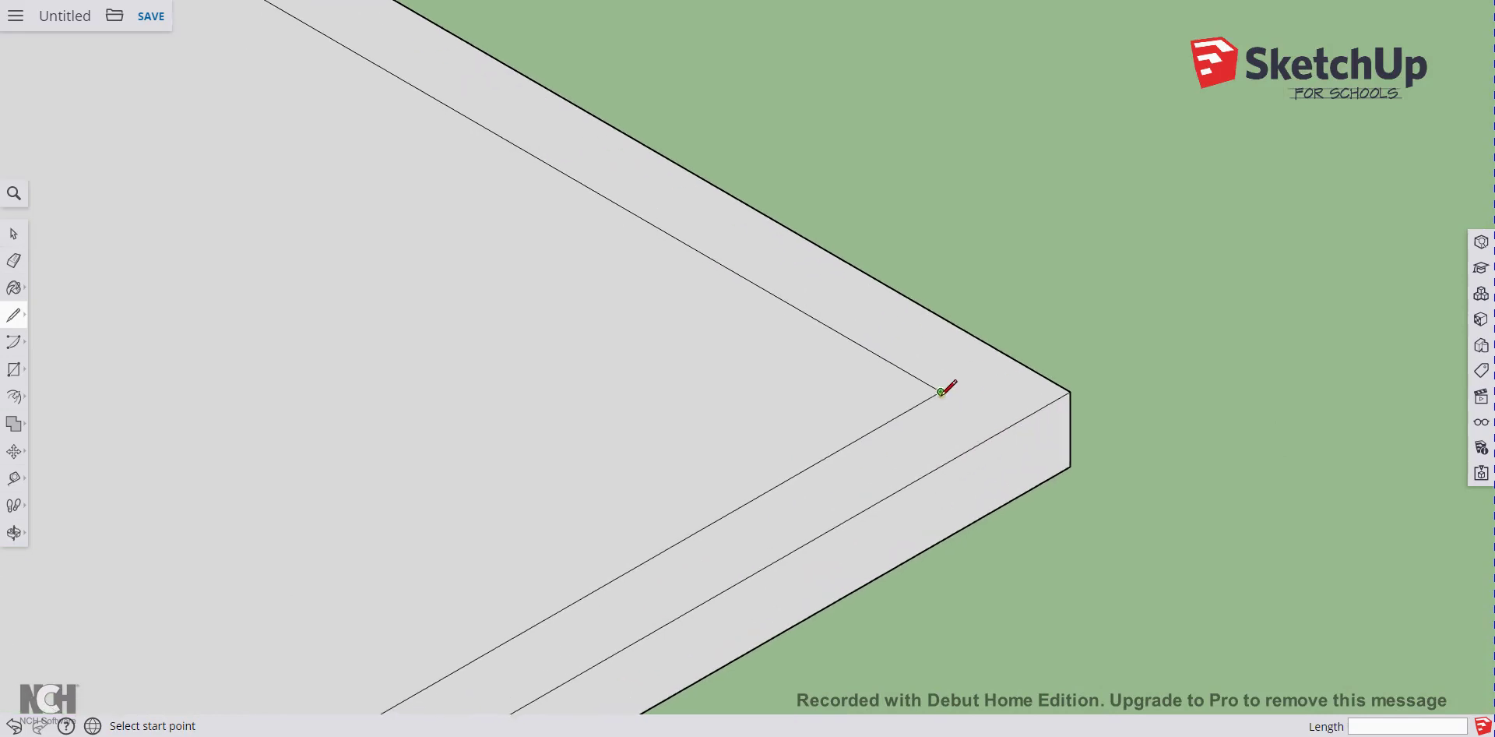
{"action": "left_click", "coordinate": [940, 392]}
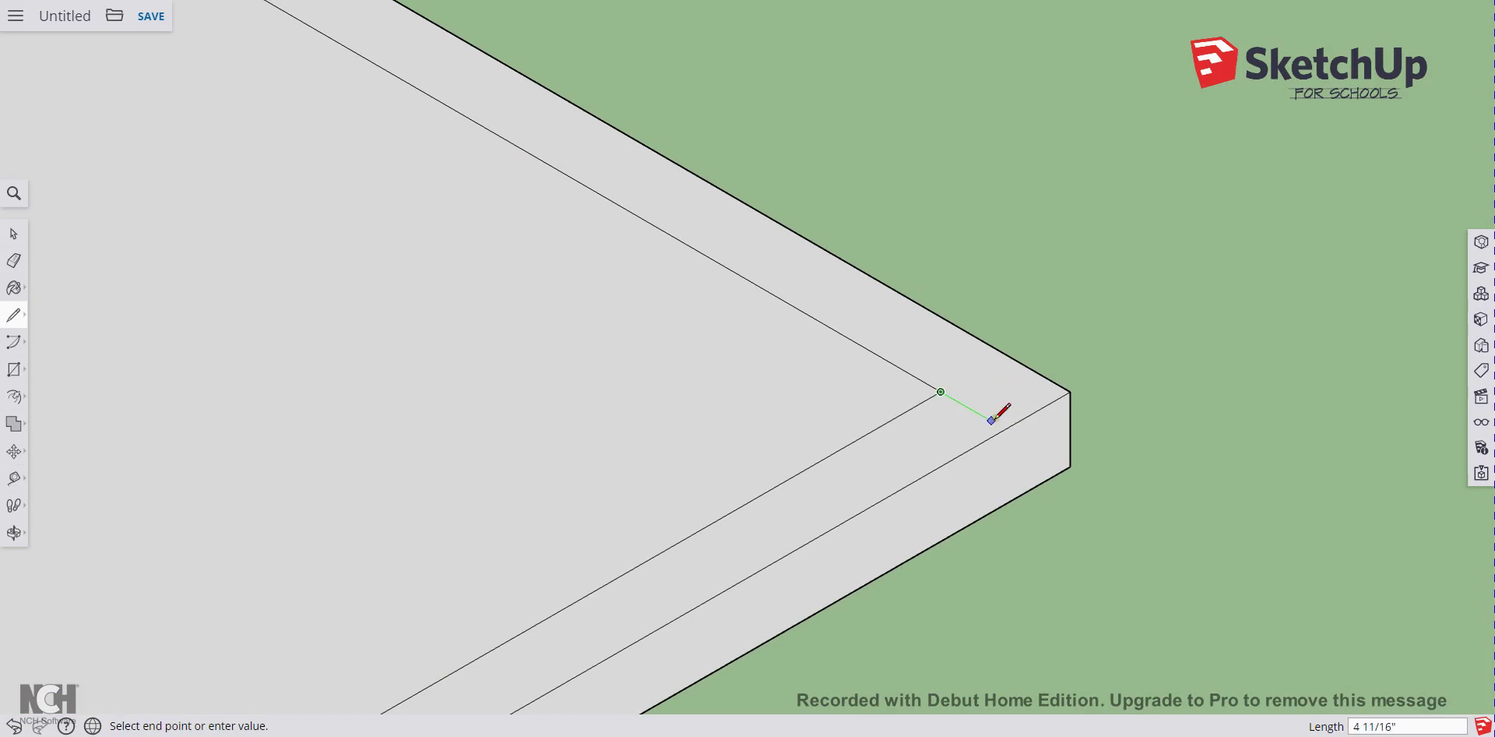
{"action": "left_click", "coordinate": [1005, 427]}
{"action": "scroll", "coordinate": [1086, 525], "scroll_direction": "down", "scroll_amount": 2}
{"action": "scroll", "coordinate": [793, 488], "scroll_direction": "down", "scroll_amount": 4}
{"action": "middle_click_drag", "start_coordinate": [768, 477], "coordinate": [841, 347], "text": "shift"}
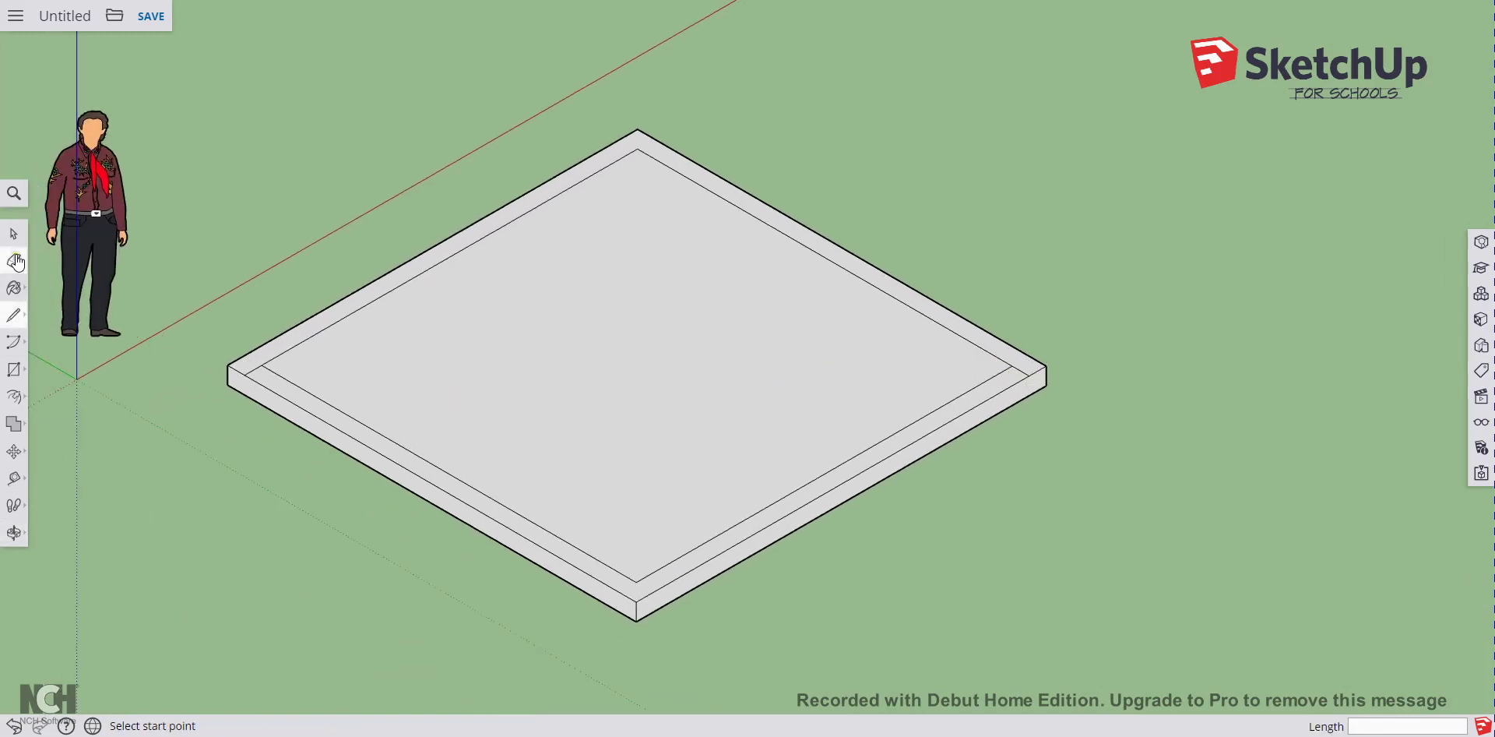
{"action": "left_click", "coordinate": [15, 261]}
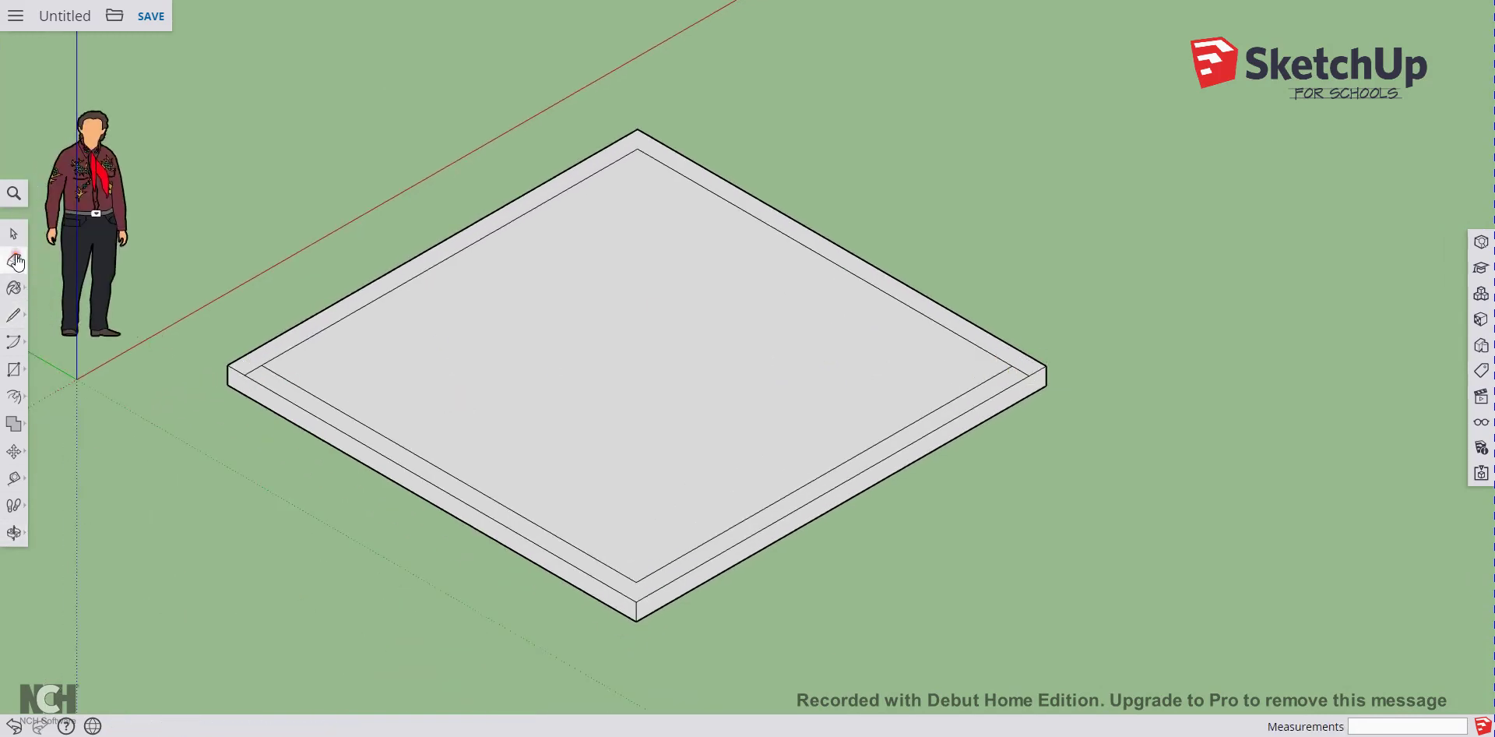
Erase the slab's lower-left and lower-right inner edges, leaving an L-shaped back rim.
{"action": "left_click", "coordinate": [557, 535]}
{"action": "left_click", "coordinate": [725, 530]}
{"action": "scroll", "coordinate": [694, 481], "scroll_direction": "down", "scroll_amount": 1}
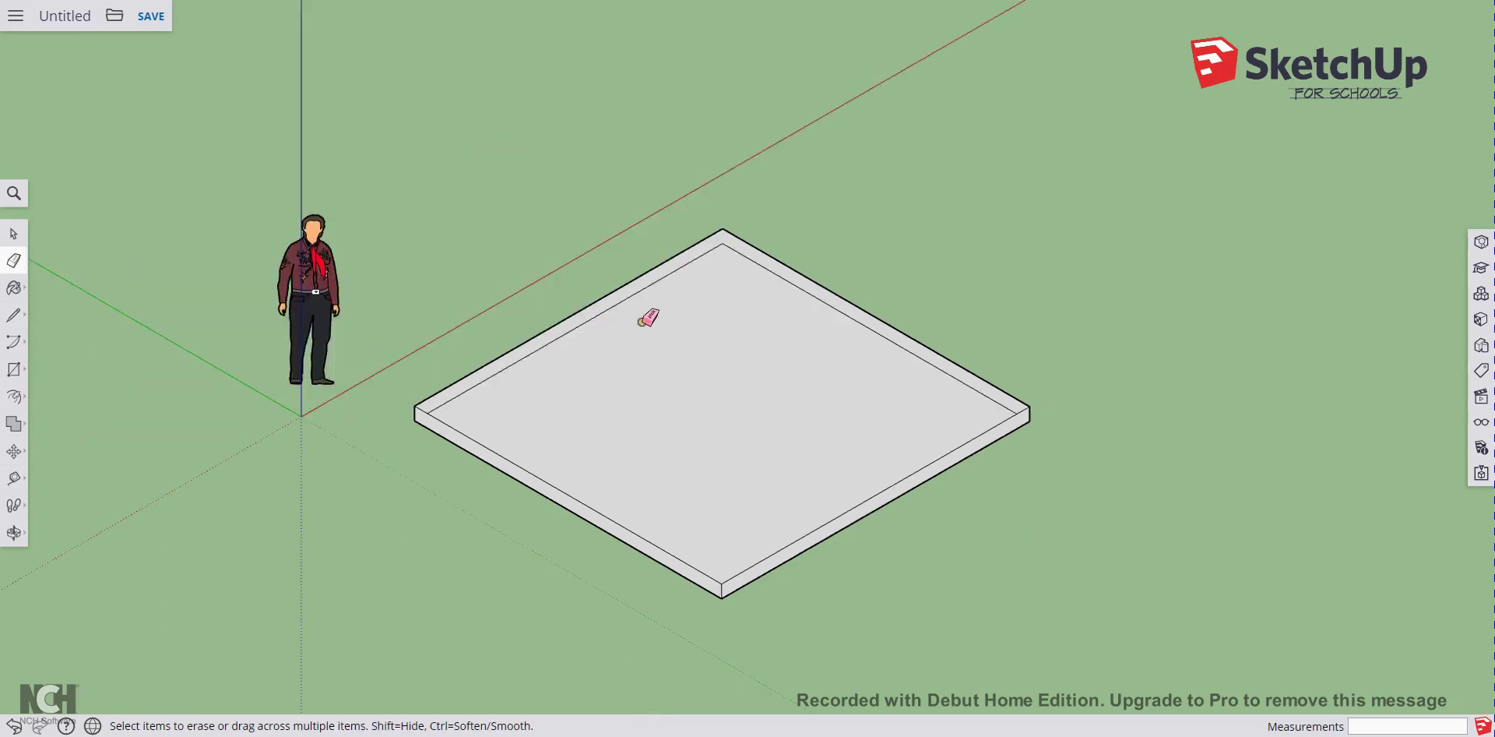
{"action": "scroll", "coordinate": [802, 376], "scroll_direction": "up", "scroll_amount": 1}
{"action": "scroll", "coordinate": [742, 433], "scroll_direction": "up", "scroll_amount": 1}
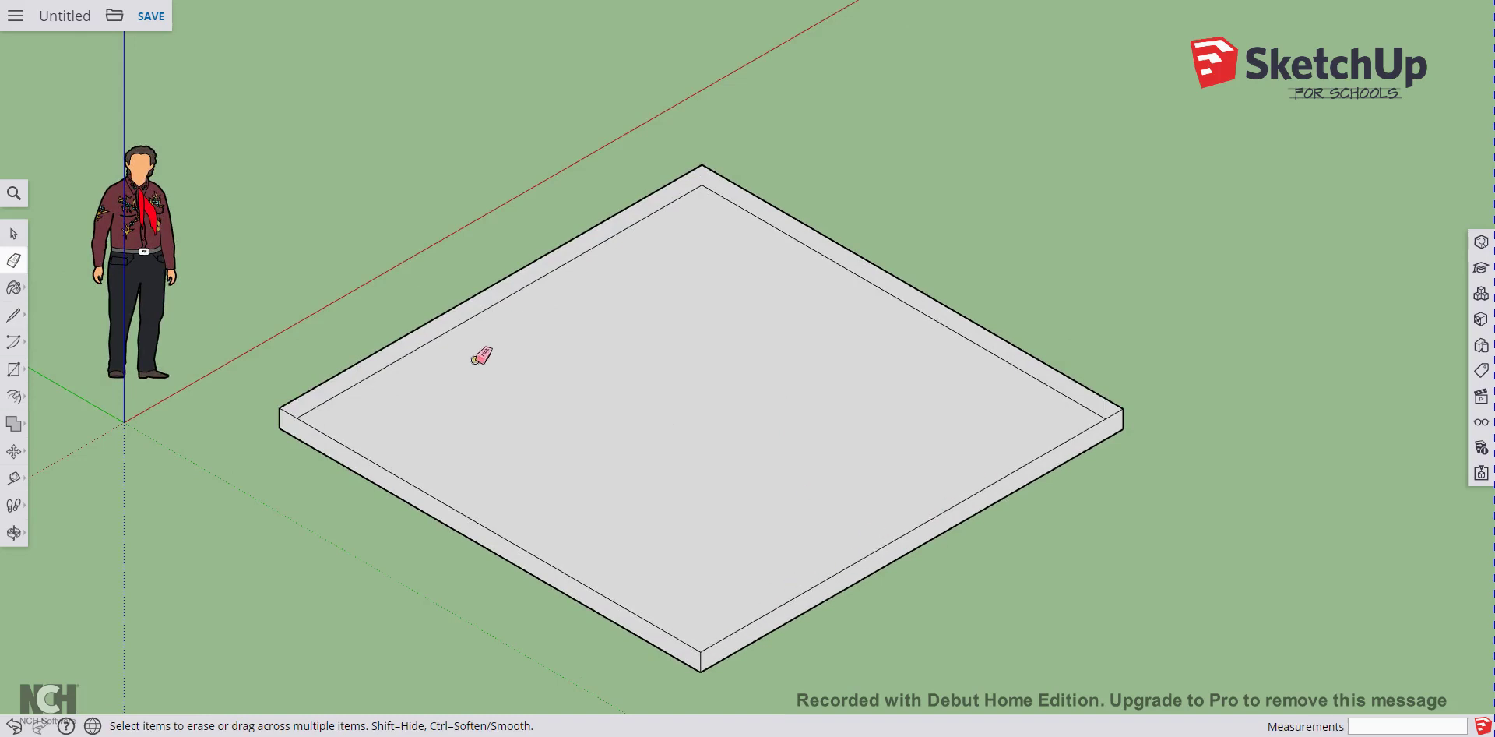
{"action": "scroll", "coordinate": [543, 247], "scroll_direction": "down", "scroll_amount": 1}
{"action": "middle_click_drag", "start_coordinate": [562, 232], "coordinate": [562, 292], "text": "shift"}
{"action": "left_click", "coordinate": [15, 399]}
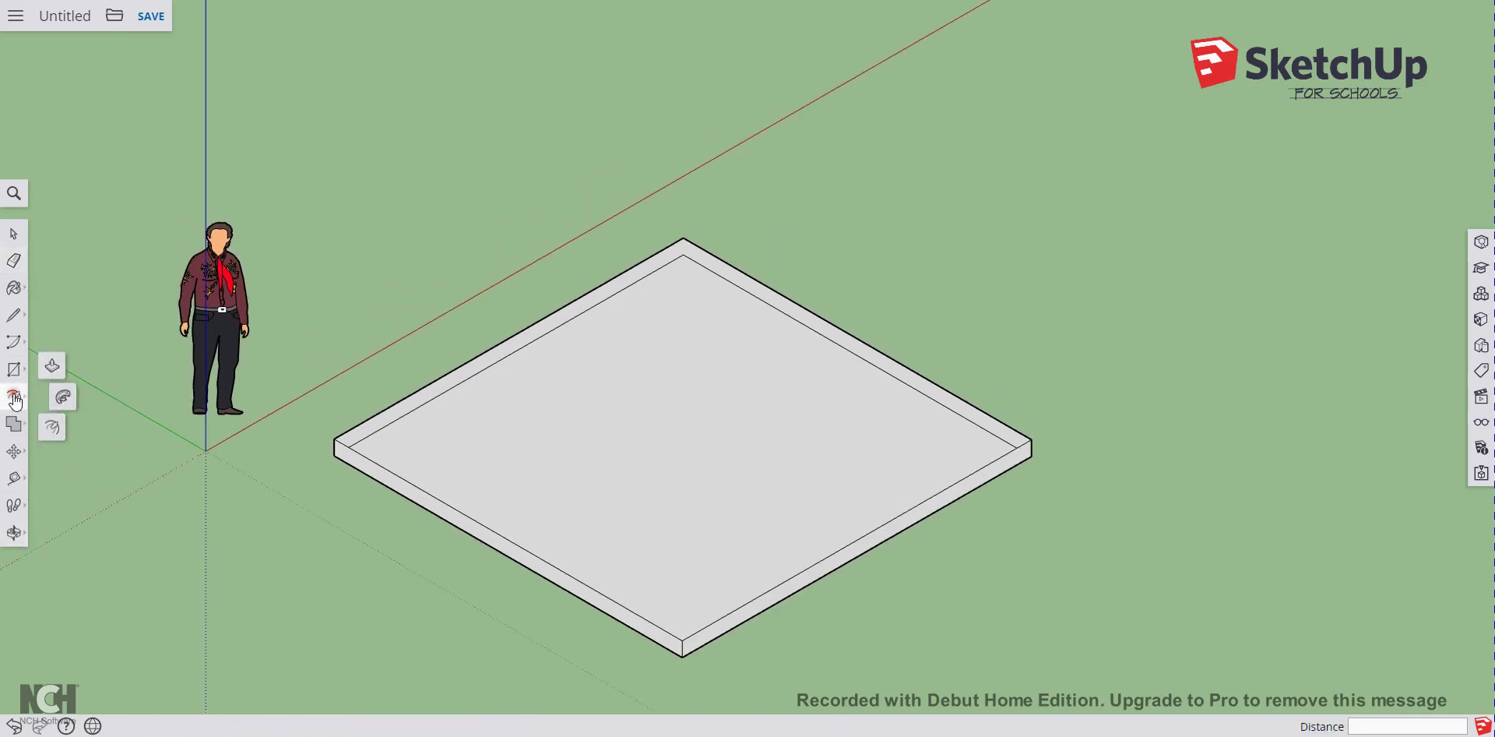
Push/Pull the L-shaped back rim up 8' into two walls.
{"action": "left_click", "coordinate": [55, 366]}
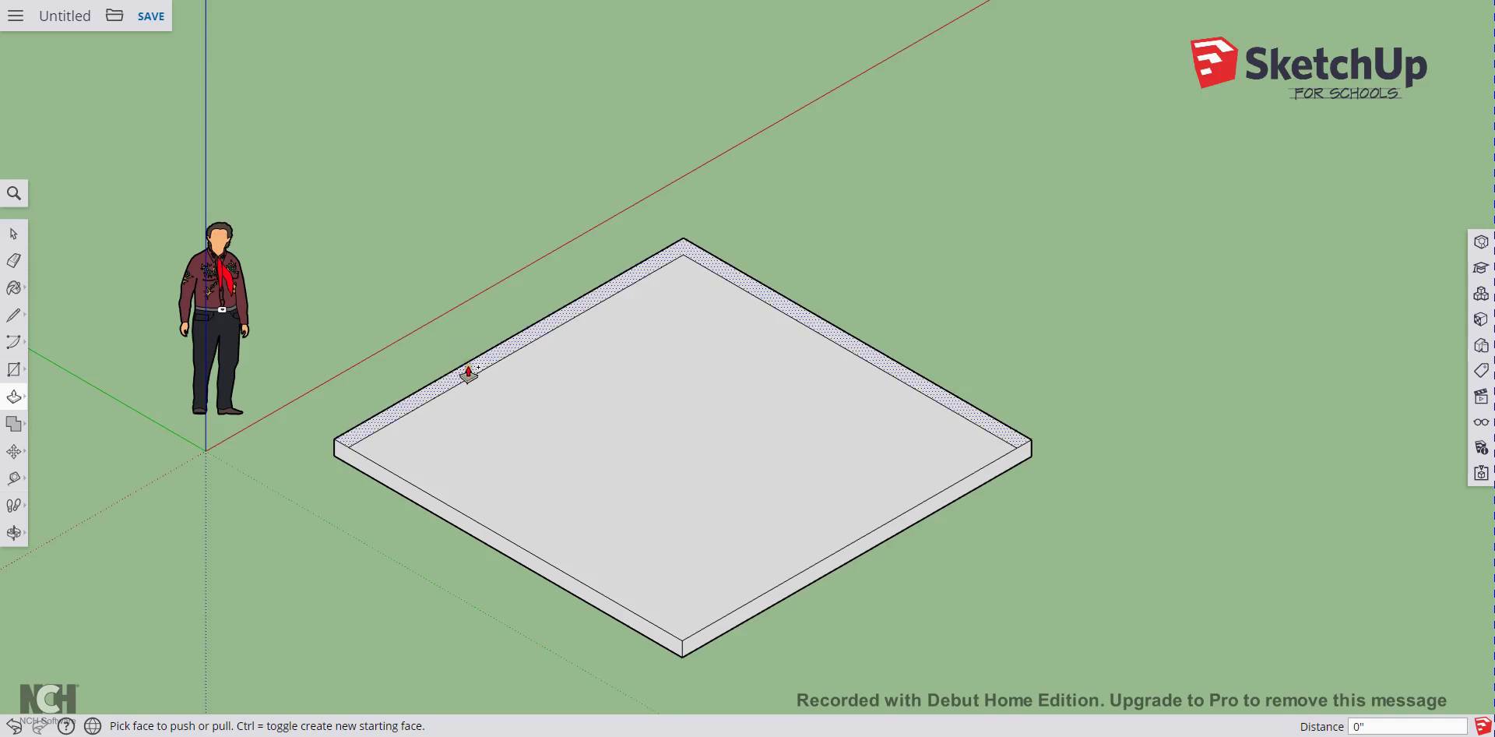
{"action": "left_click", "coordinate": [468, 373]}
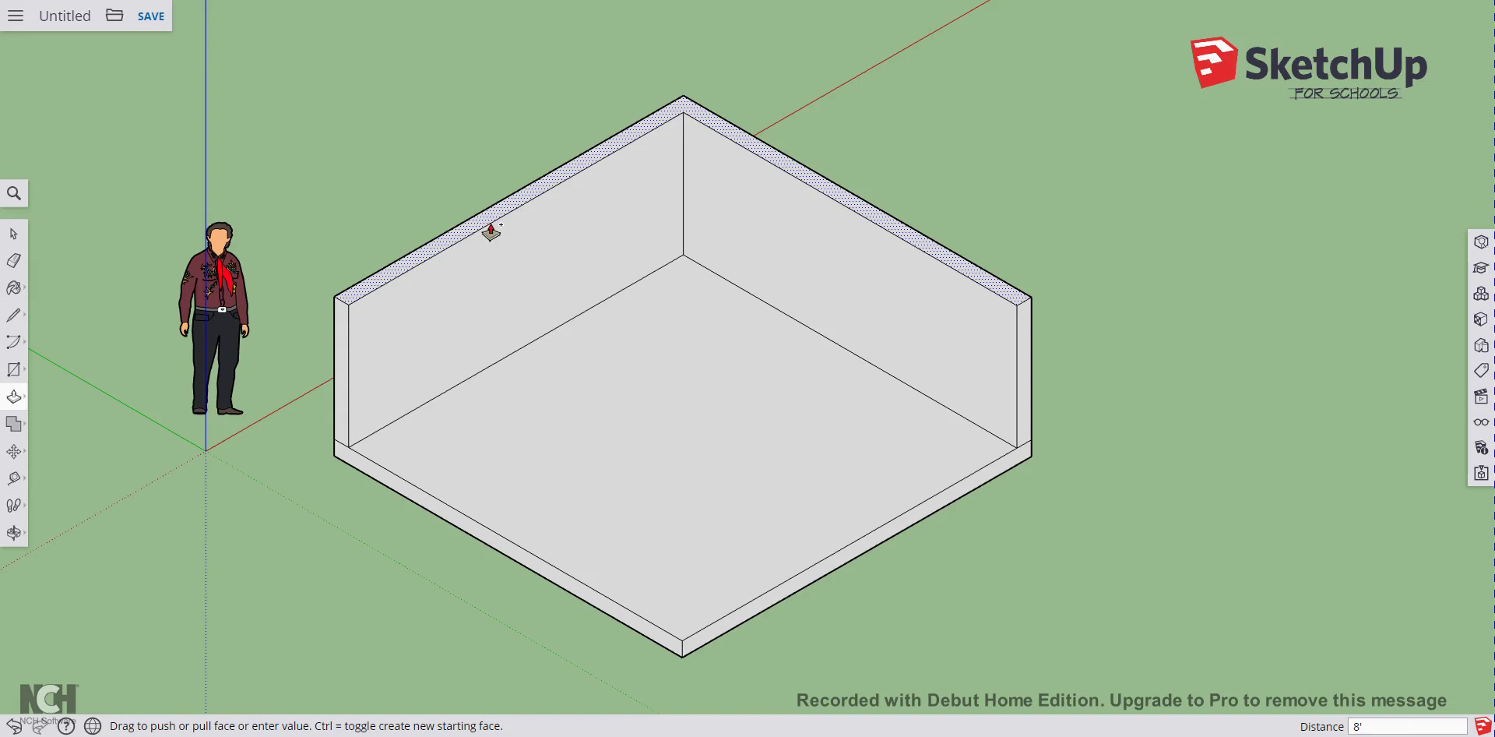
{"action": "double_click", "coordinate": [490, 231]}
{"action": "middle_click_drag", "start_coordinate": [573, 227], "coordinate": [580, 277], "text": "shift"}
{"action": "key", "text": "p"}
{"action": "scroll", "coordinate": [584, 281], "scroll_direction": "down", "scroll_amount": 1}
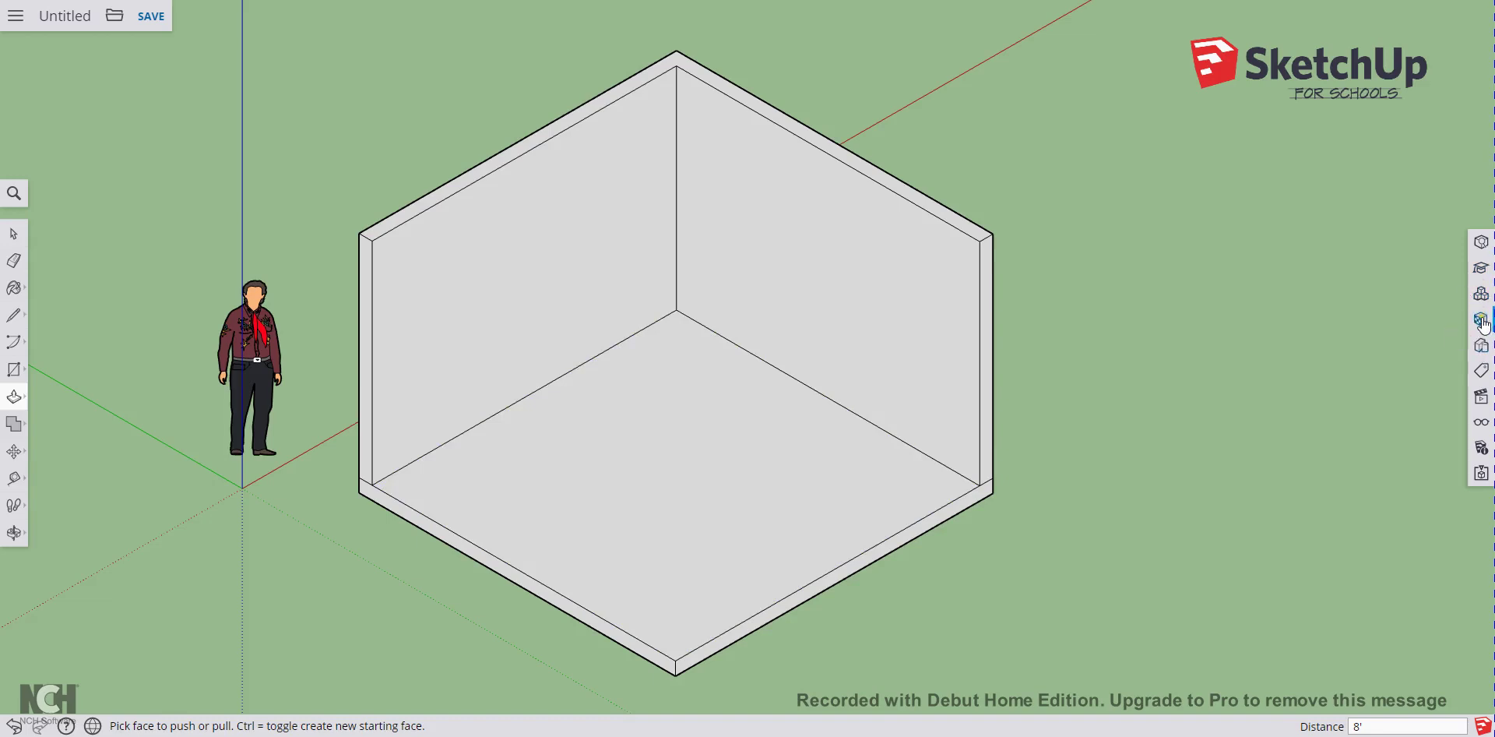
Choose light cyan from Materials > Colors and paint both inner walls.
{"action": "left_click", "coordinate": [1482, 319]}
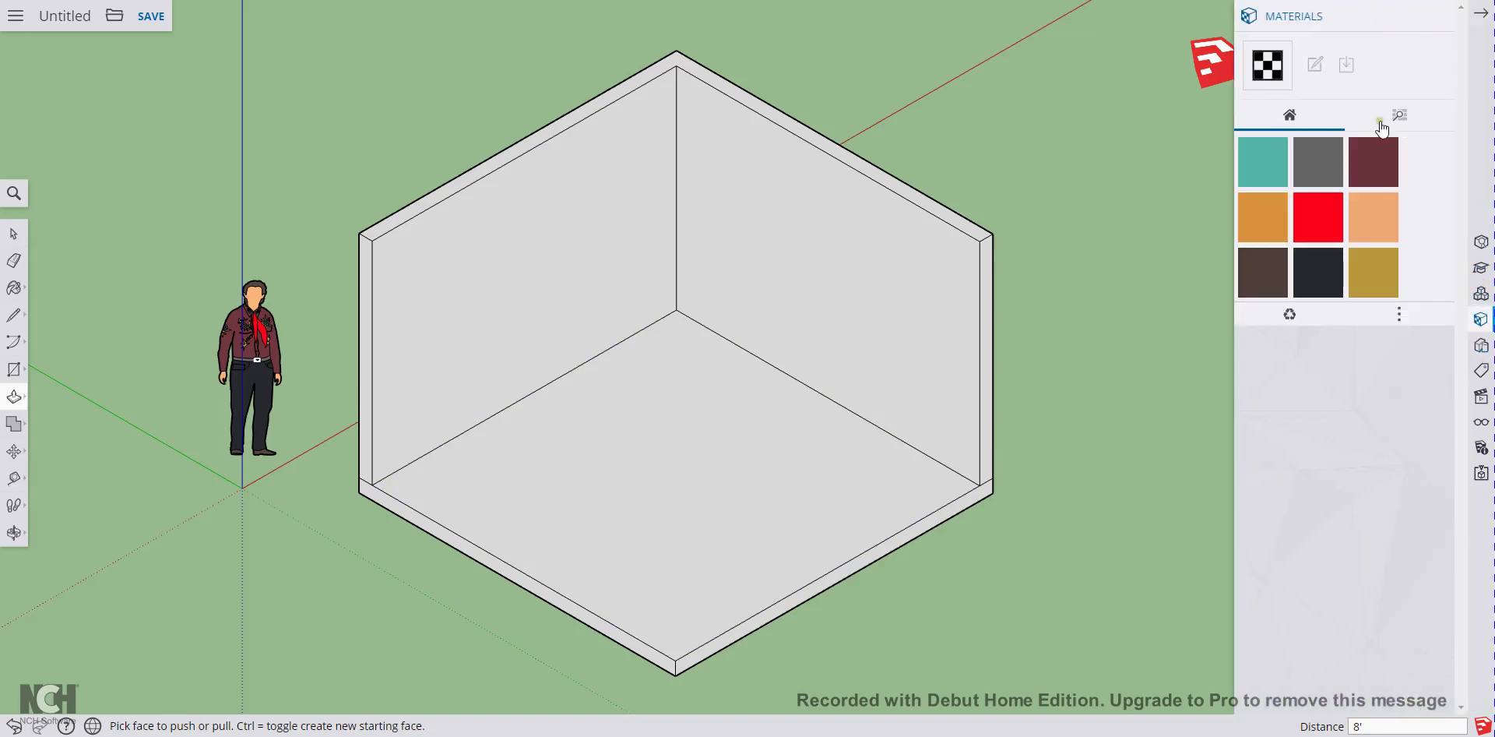
{"action": "left_click", "coordinate": [1397, 117]}
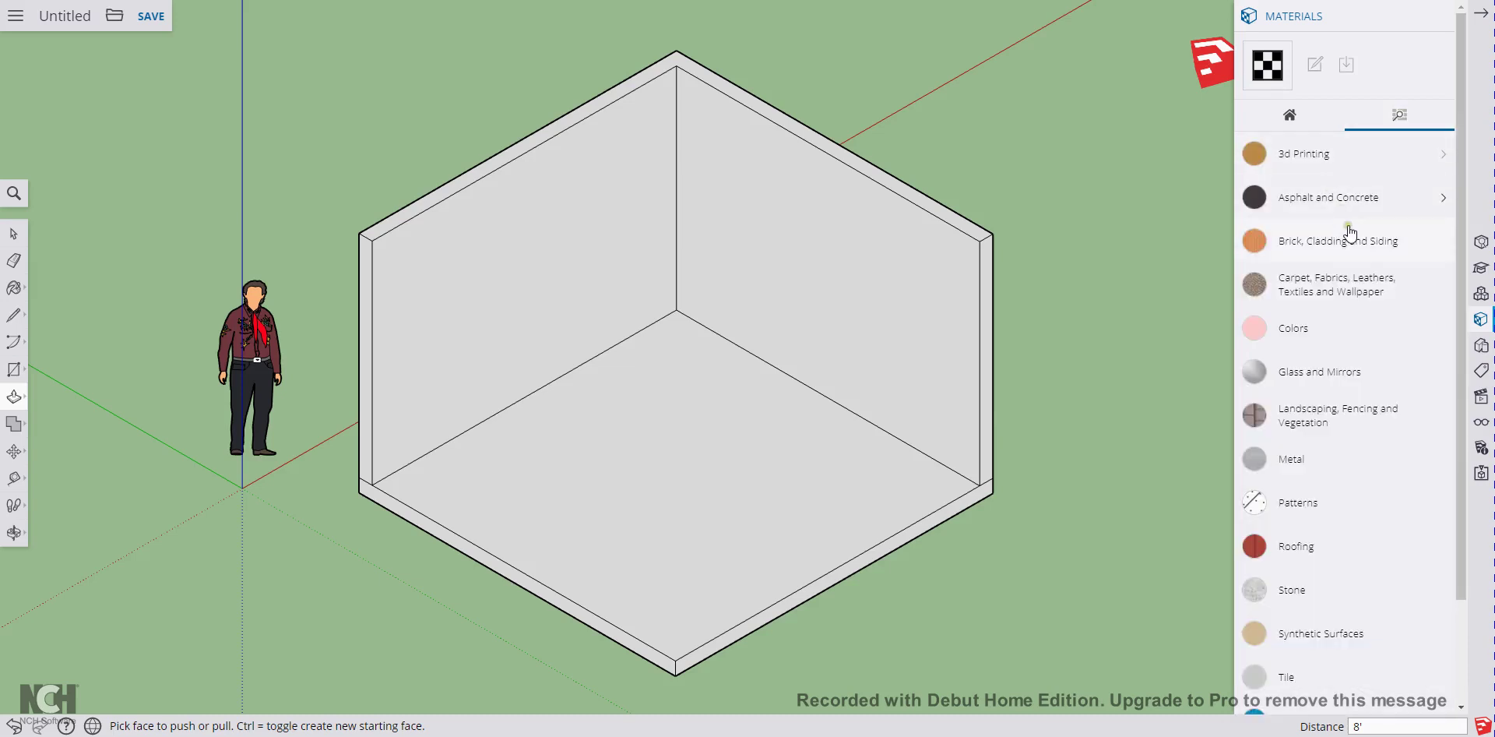
{"action": "scroll", "coordinate": [1360, 290], "scroll_direction": "down", "scroll_amount": 3}
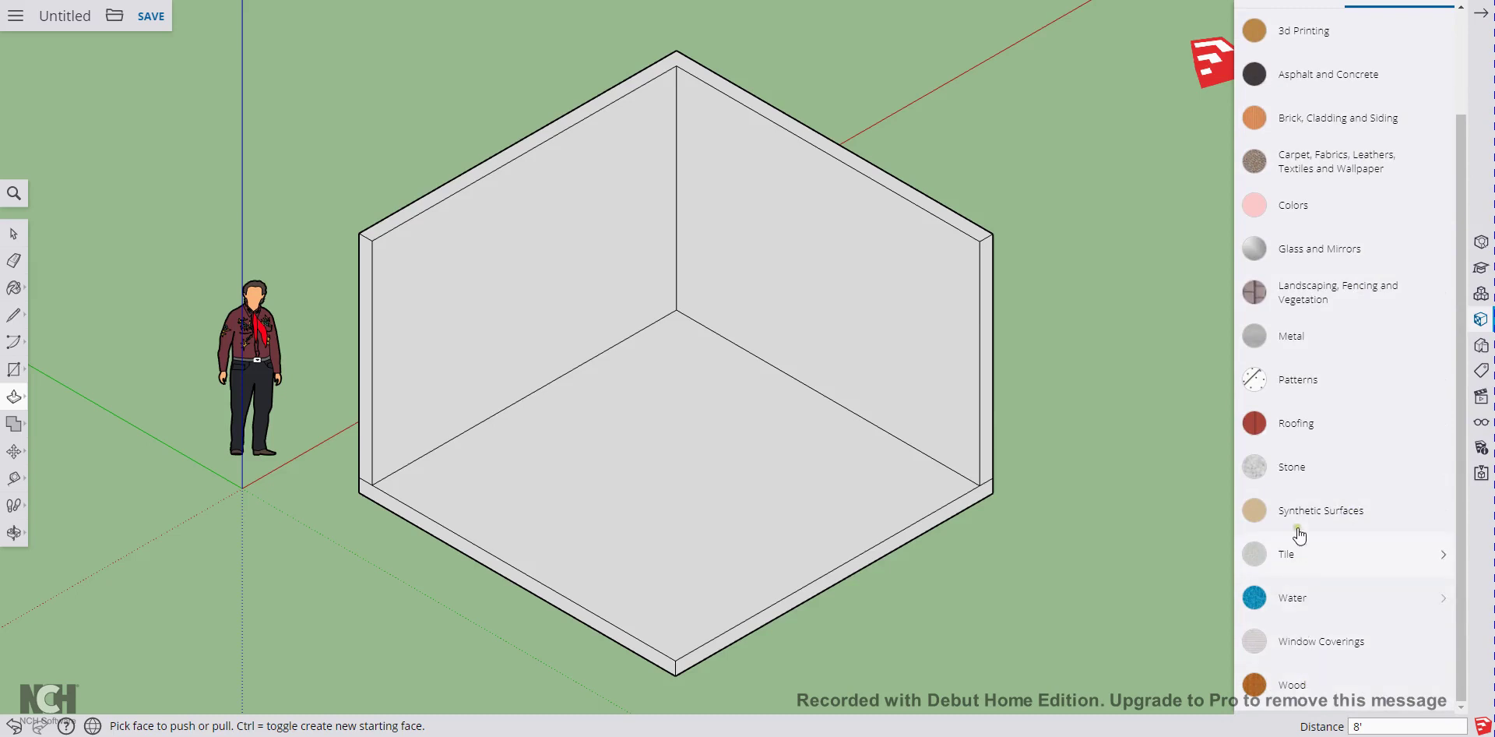
{"action": "scroll", "coordinate": [1298, 453], "scroll_direction": "up", "scroll_amount": 3}
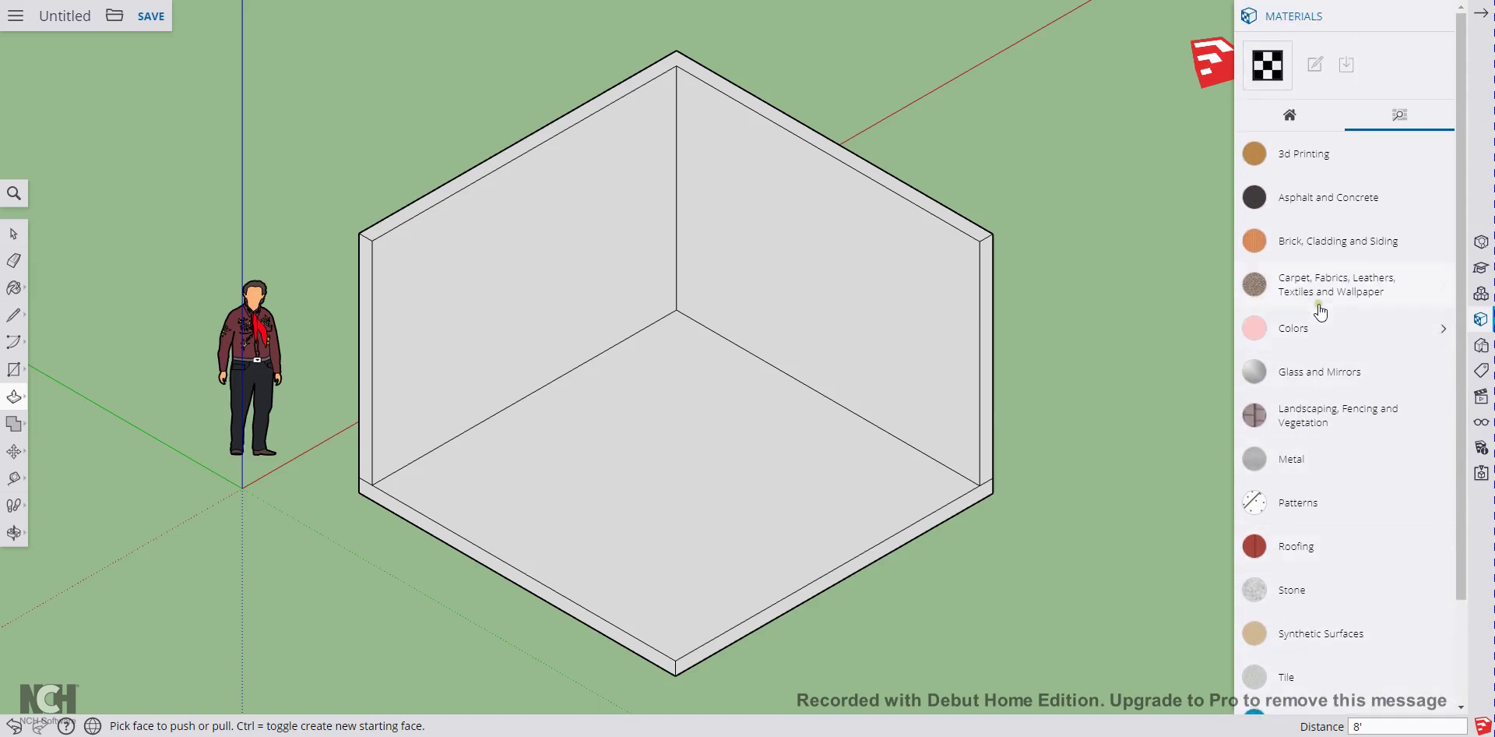
{"action": "left_click", "coordinate": [1316, 331]}
{"action": "scroll", "coordinate": [1418, 436], "scroll_direction": "down", "scroll_amount": 14}
{"action": "scroll", "coordinate": [1415, 446], "scroll_direction": "down", "scroll_amount": 4}
{"action": "left_click", "coordinate": [1369, 273]}
{"action": "left_click", "coordinate": [577, 233]}
{"action": "left_click", "coordinate": [787, 230]}
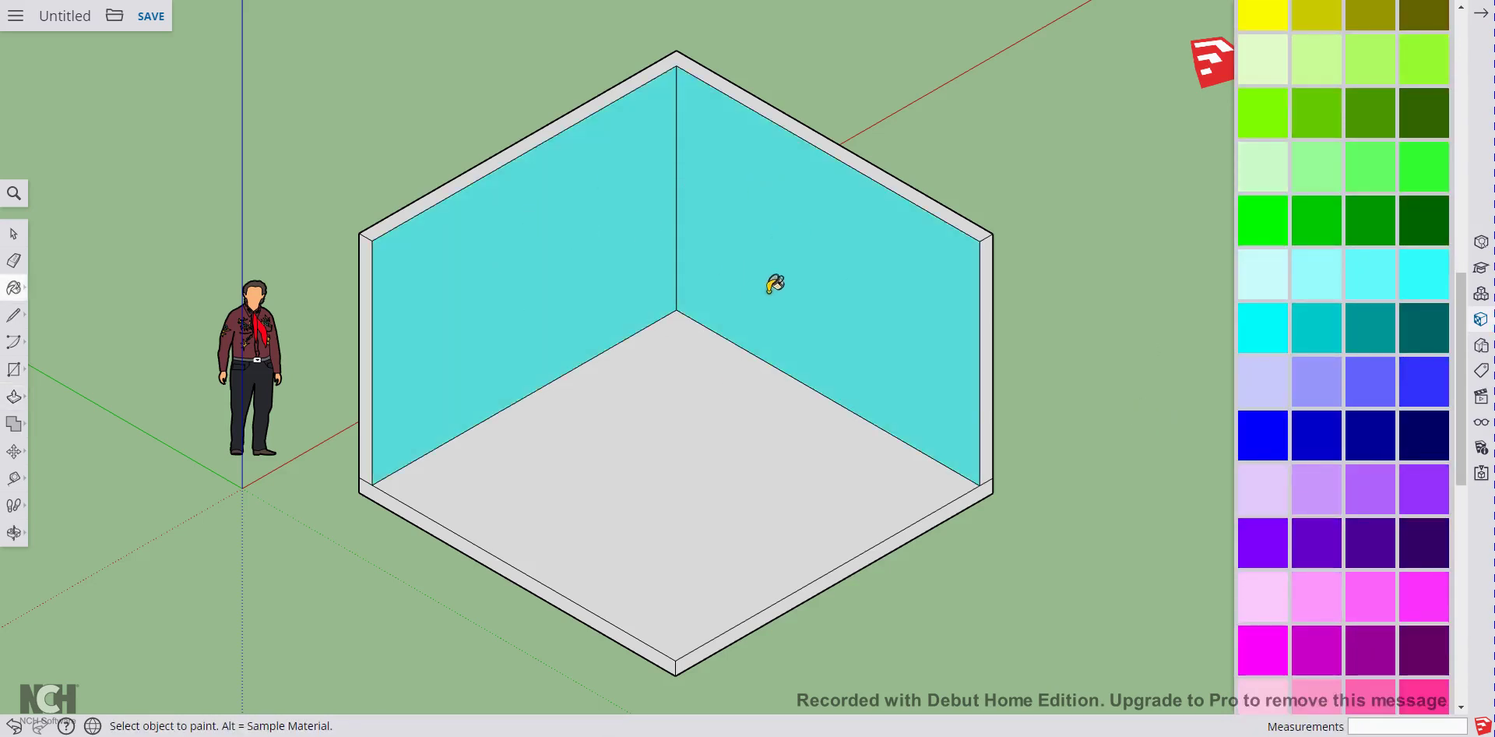
Paint the wall top, both wall ends and the slab's two front sides dark brown.
{"action": "left_click", "coordinate": [1316, 430]}
{"action": "scroll", "coordinate": [1327, 422], "scroll_direction": "up", "scroll_amount": 6}
{"action": "left_click", "coordinate": [1429, 258]}
{"action": "left_click", "coordinate": [548, 129]}
{"action": "left_click", "coordinate": [367, 256]}
{"action": "left_click", "coordinate": [986, 285]}
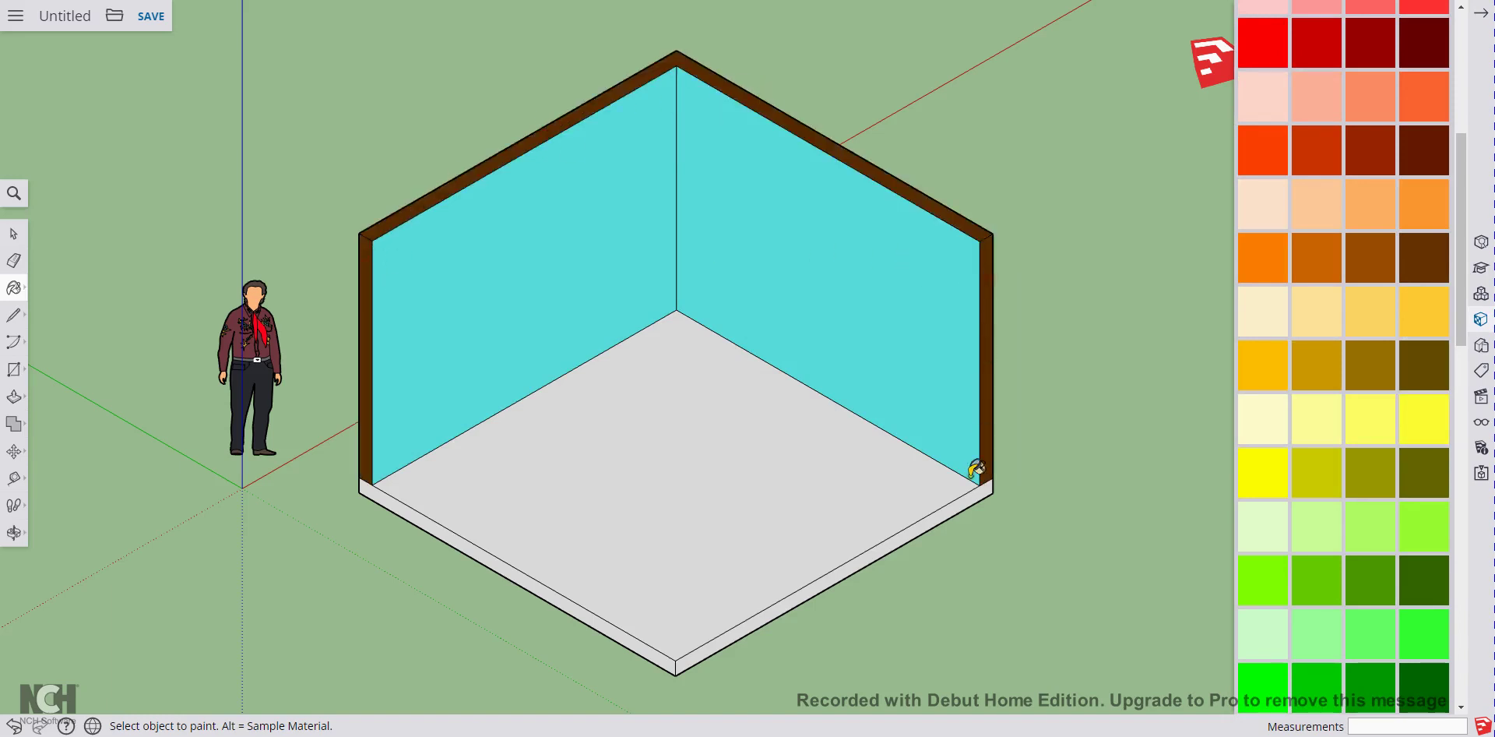
{"action": "left_click", "coordinate": [934, 518]}
{"action": "left_click", "coordinate": [576, 606]}
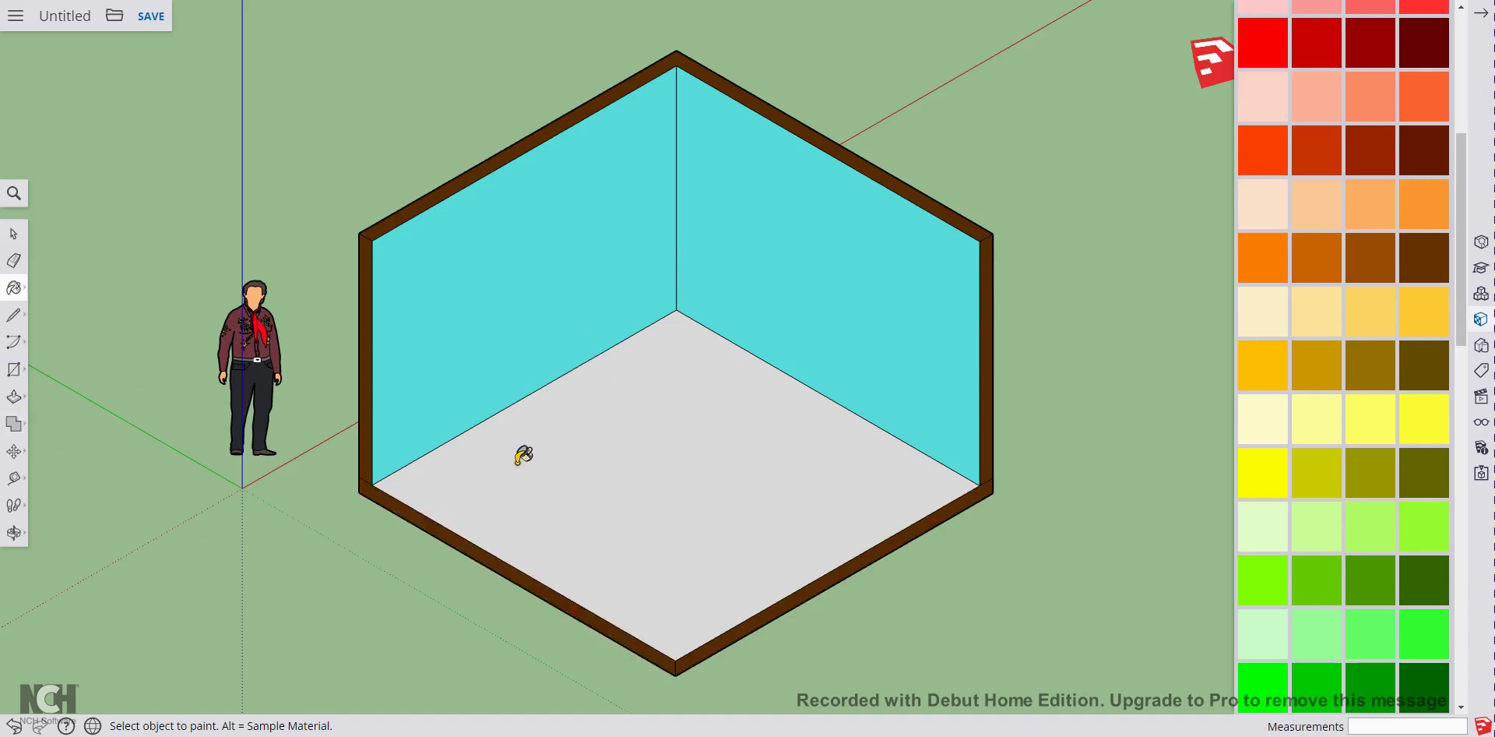
Push/pull the floor face up by 1/2" above the slab edge.
{"action": "left_click", "coordinate": [16, 397]}
{"action": "scroll", "coordinate": [635, 638], "scroll_direction": "up", "scroll_amount": 4}
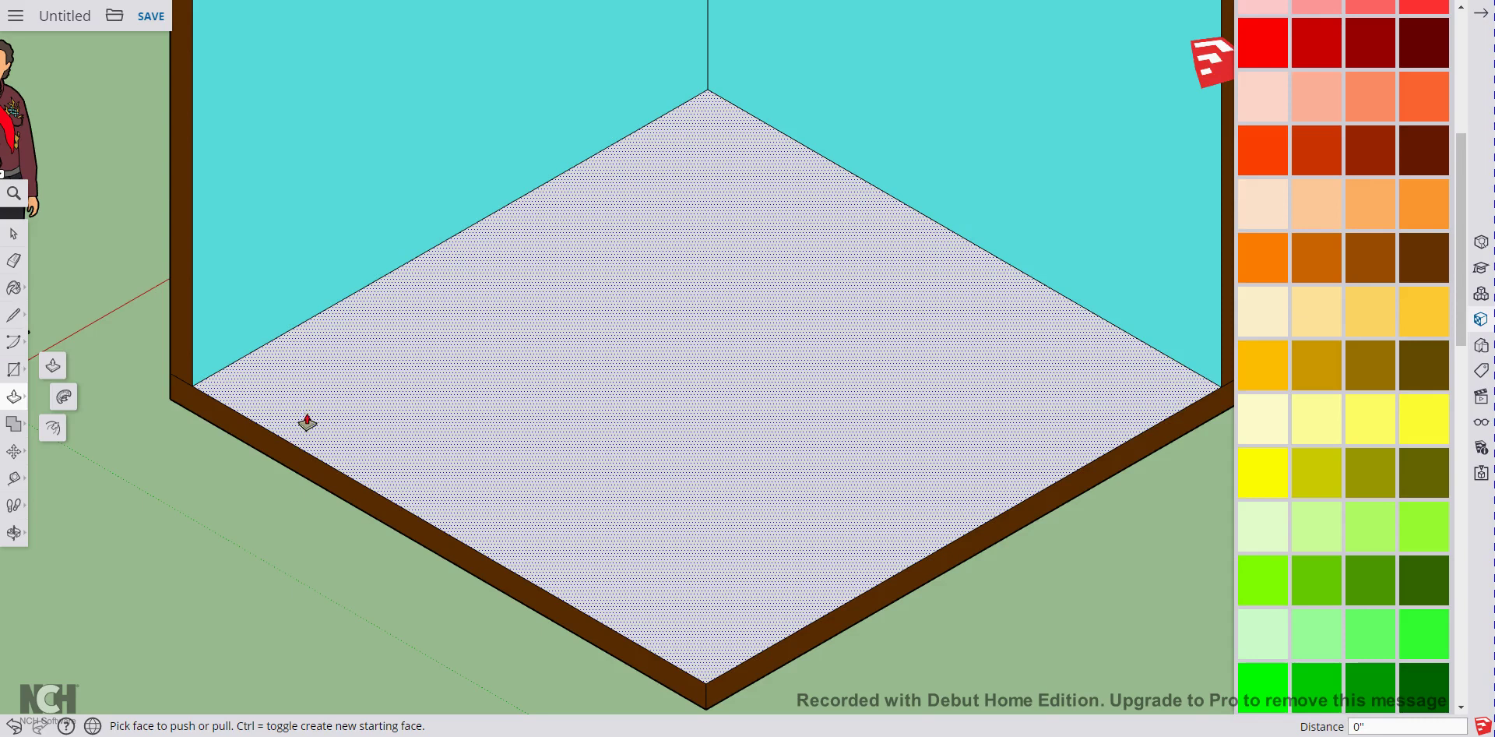
{"action": "left_click", "coordinate": [308, 429]}
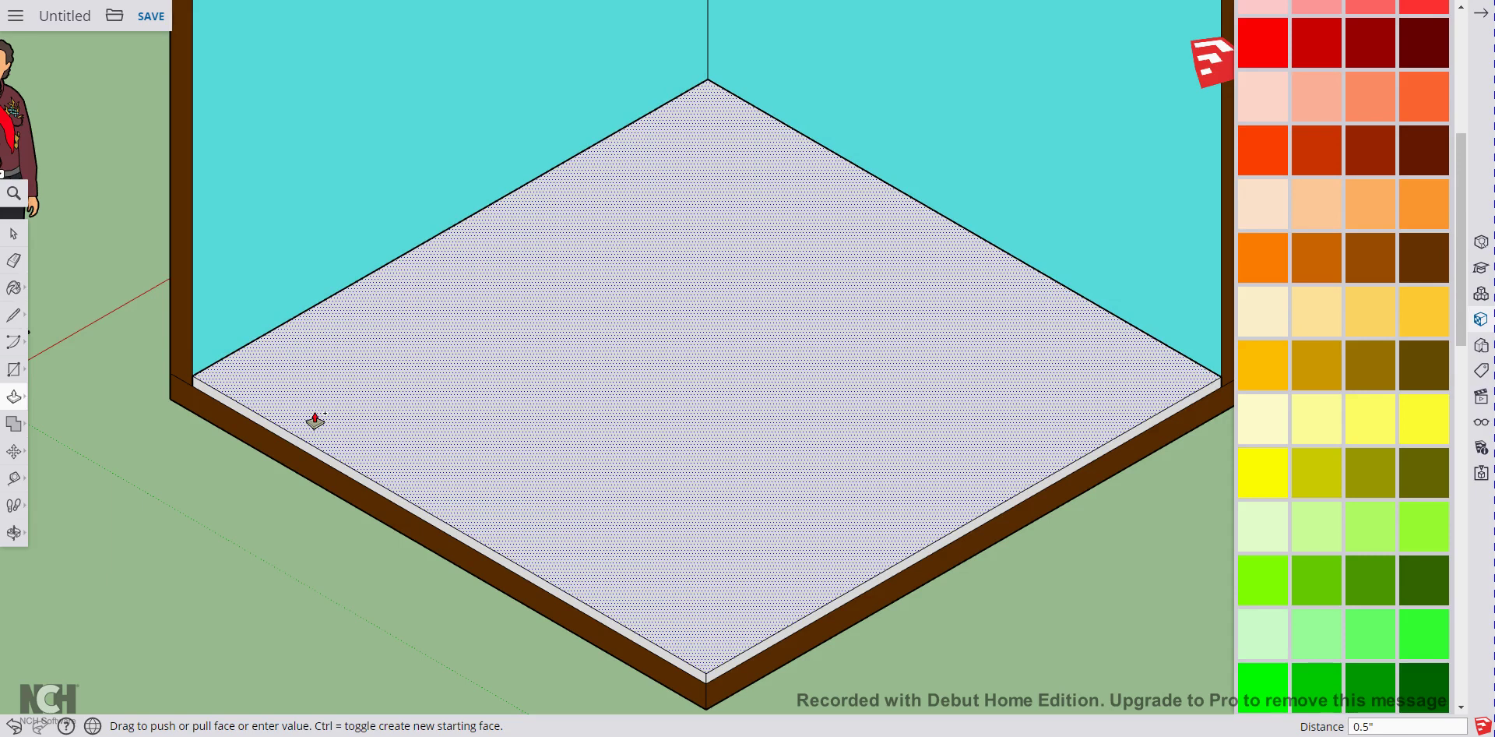
{"action": "key", "text": "Return"}
Orbit and zoom around the room to inspect the raised floor edge.
{"action": "scroll", "coordinate": [372, 537], "scroll_direction": "up", "scroll_amount": 5}
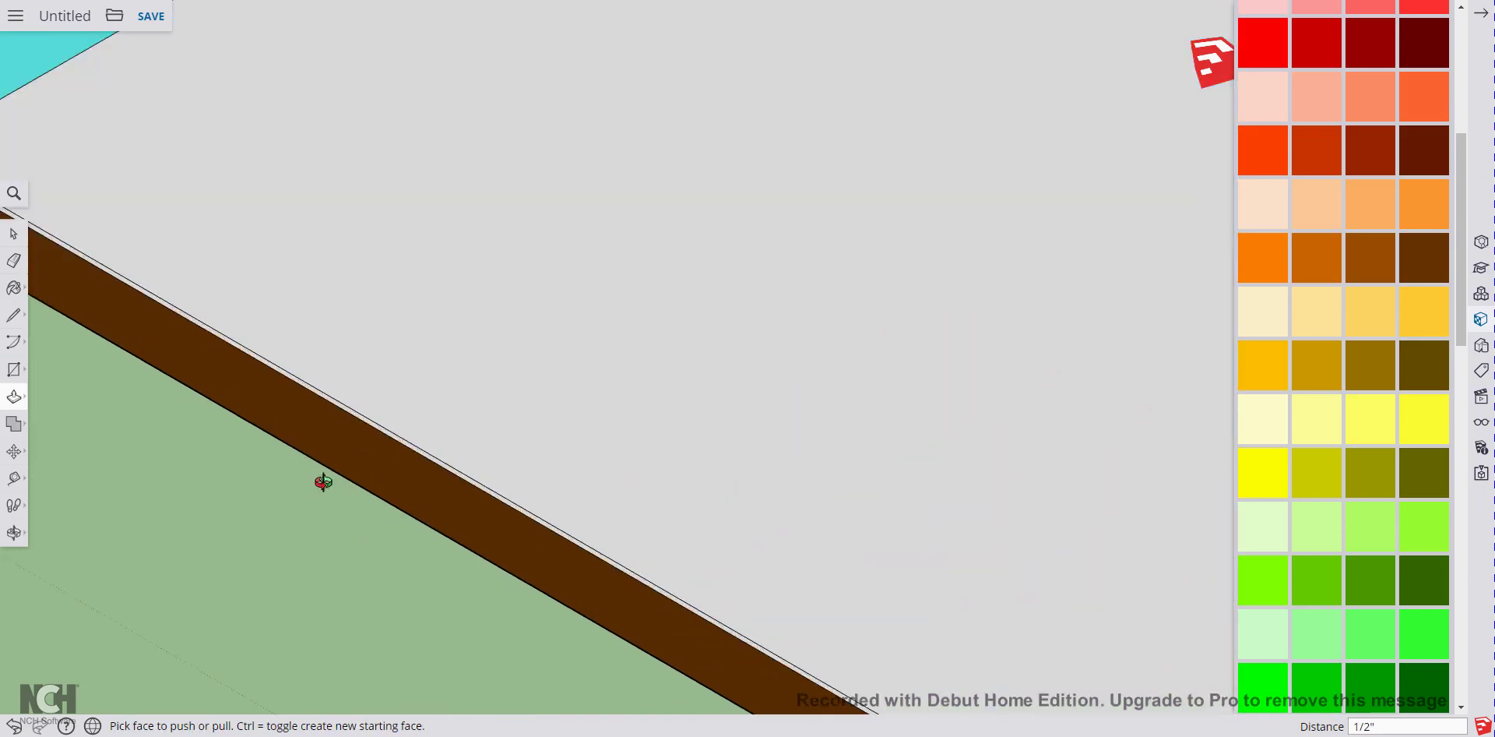
{"action": "middle_click_drag", "start_coordinate": [324, 481], "coordinate": [368, 436]}
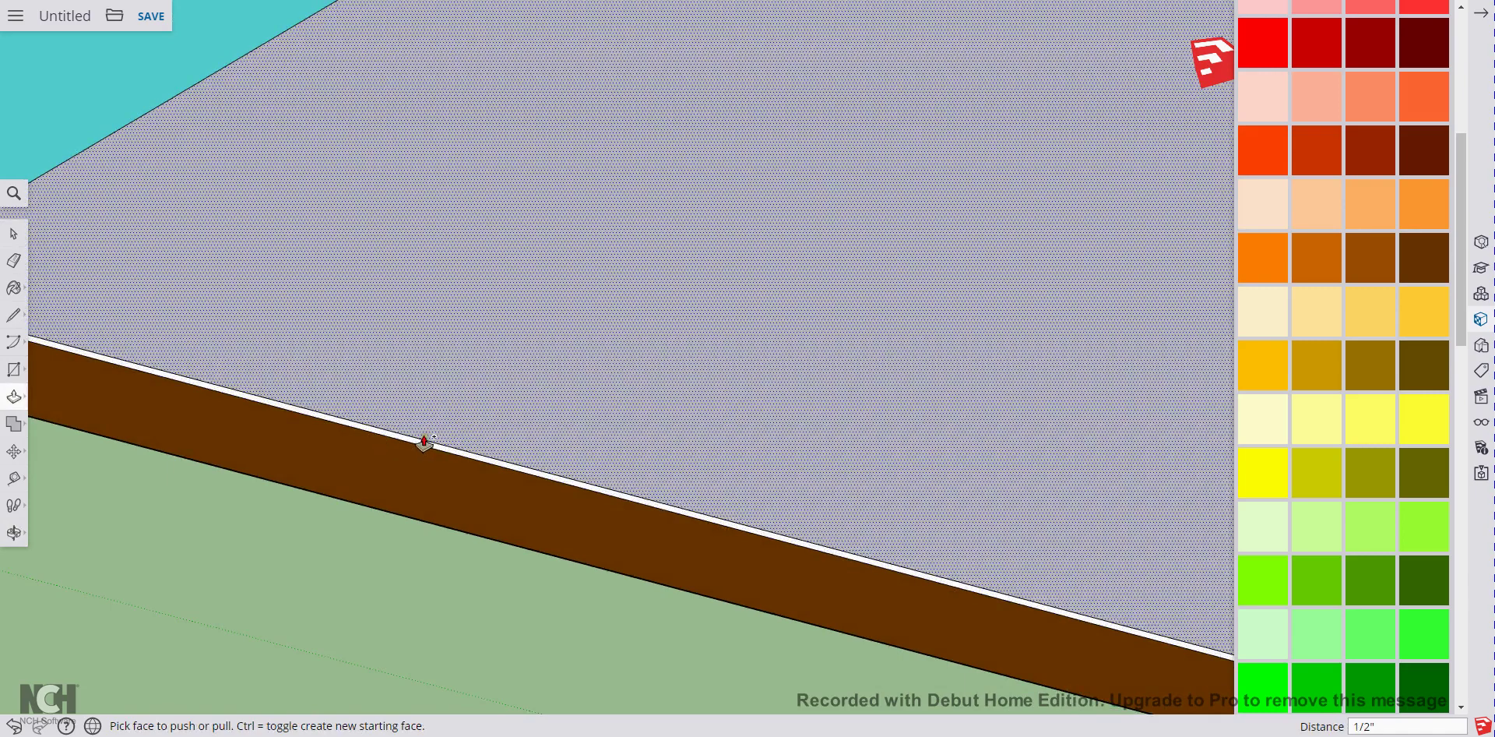
{"action": "scroll", "coordinate": [449, 455], "scroll_direction": "down", "scroll_amount": 8}
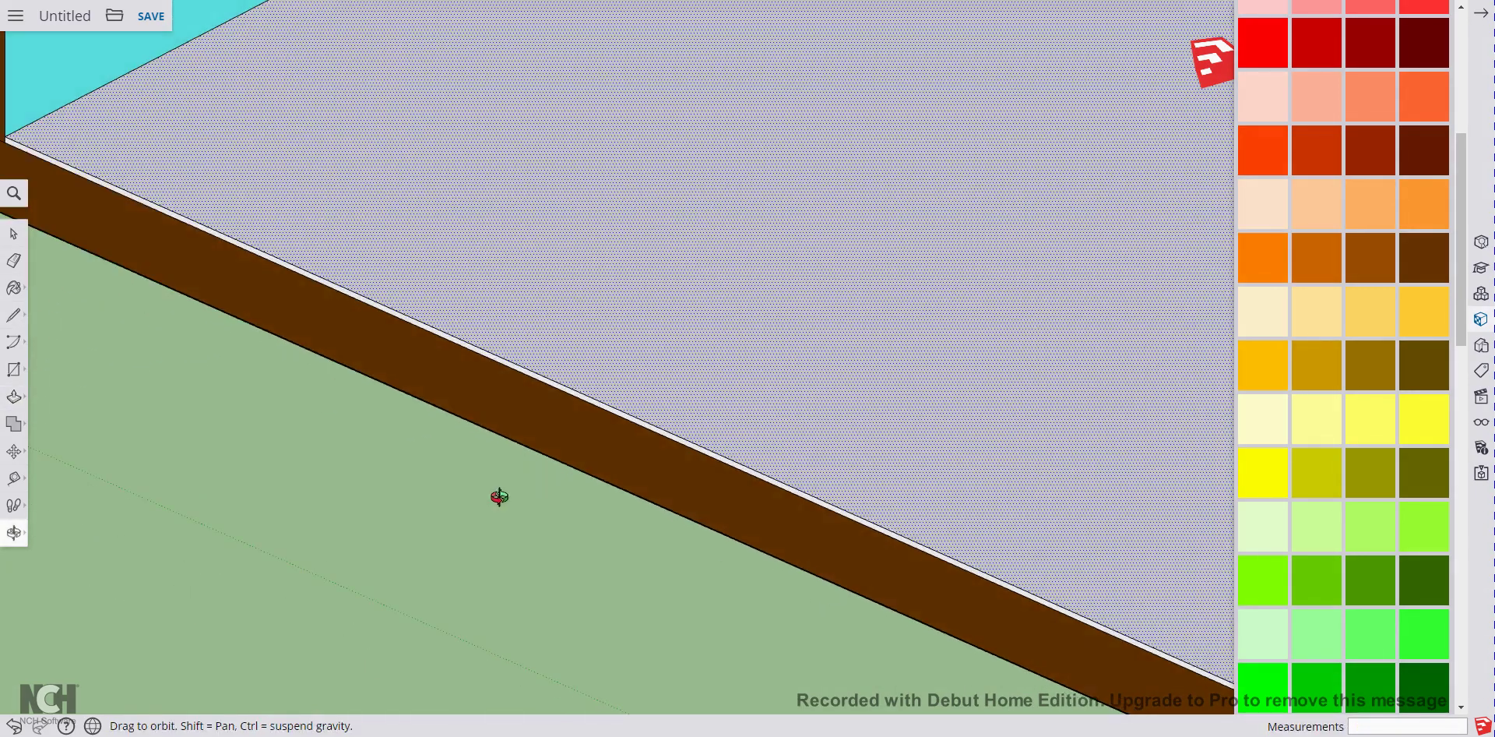
{"action": "middle_click_drag", "start_coordinate": [825, 413], "coordinate": [781, 454], "text": "shift"}
{"action": "scroll", "coordinate": [737, 413], "scroll_direction": "down", "scroll_amount": 2}
{"action": "scroll", "coordinate": [783, 459], "scroll_direction": "down", "scroll_amount": 2}
Paint the floor with a wood plank texture from the Wood materials category.
{"action": "scroll", "coordinate": [1449, 325], "scroll_direction": "up", "scroll_amount": 5}
{"action": "scroll", "coordinate": [1310, 307], "scroll_direction": "down", "scroll_amount": 10}
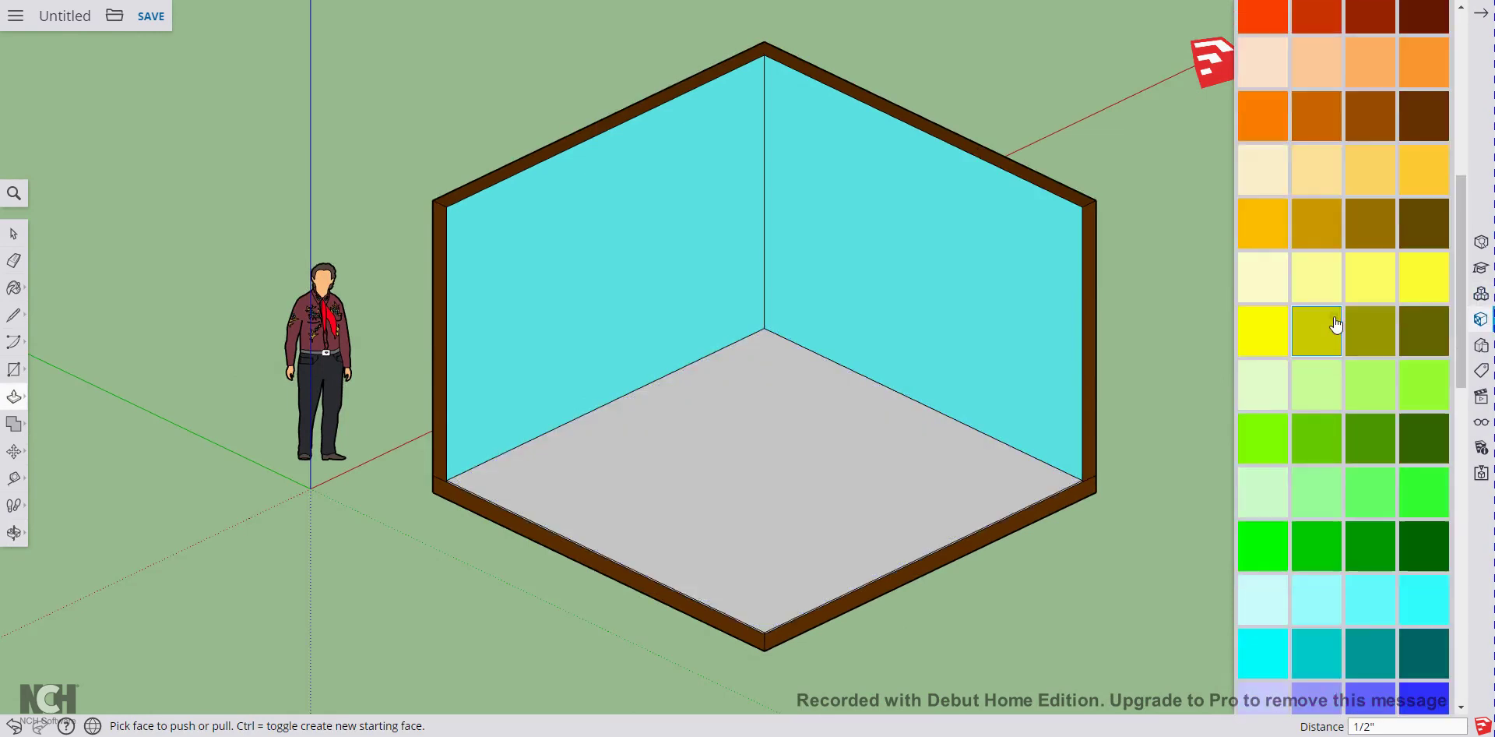
{"action": "scroll", "coordinate": [1363, 257], "scroll_direction": "up", "scroll_amount": 8}
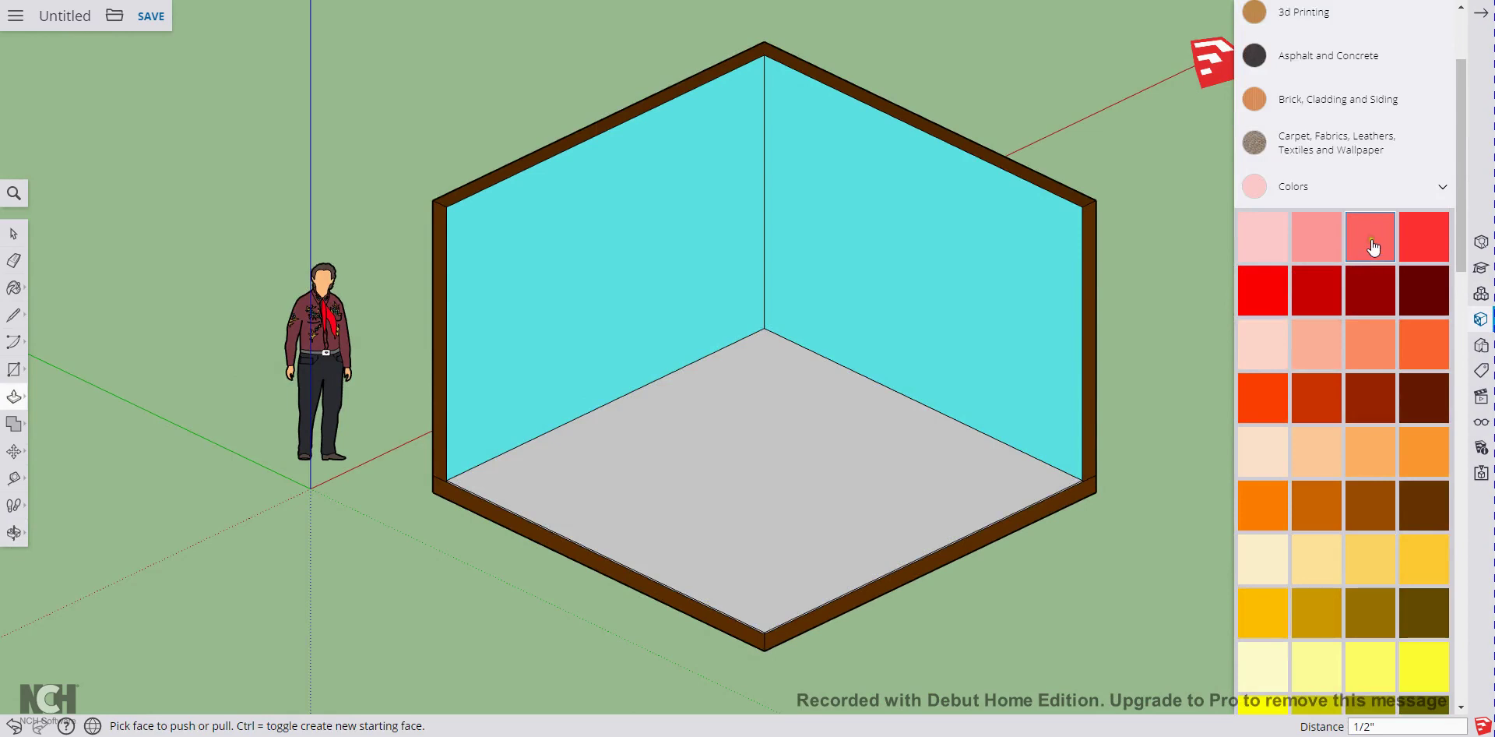
{"action": "left_click", "coordinate": [1439, 194]}
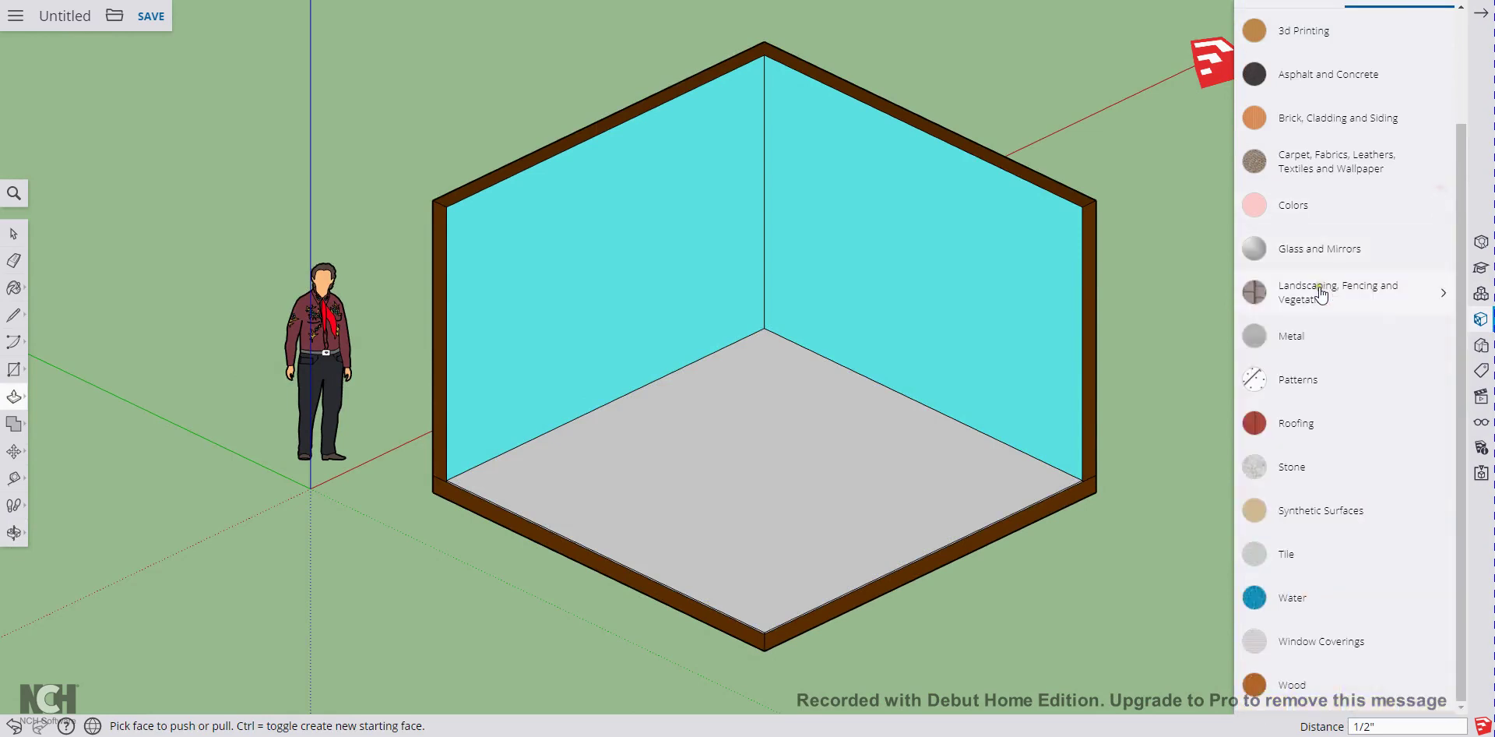
{"action": "left_click", "coordinate": [1292, 685]}
{"action": "scroll", "coordinate": [1378, 671], "scroll_direction": "down", "scroll_amount": 3}
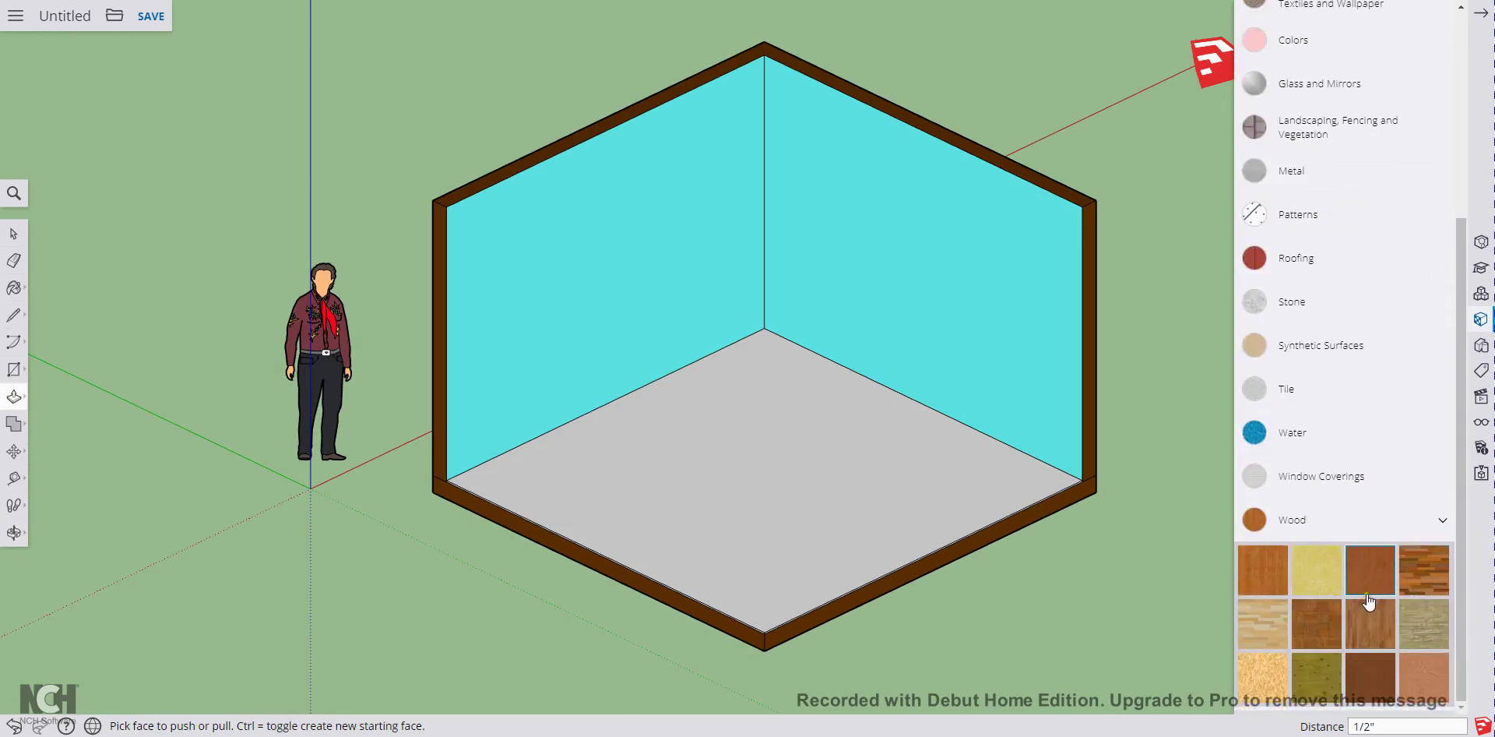
{"action": "left_click", "coordinate": [1426, 575]}
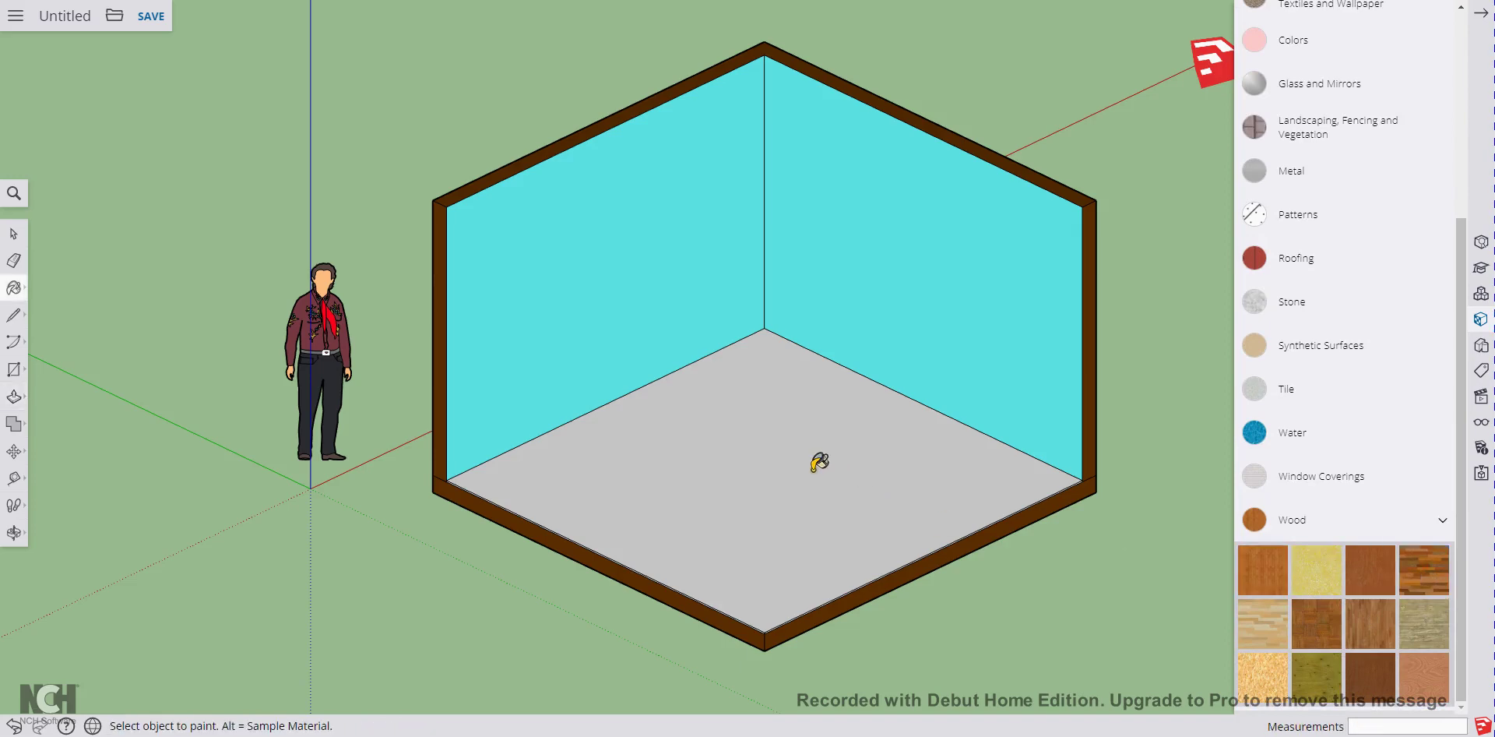
{"action": "left_click", "coordinate": [819, 461]}
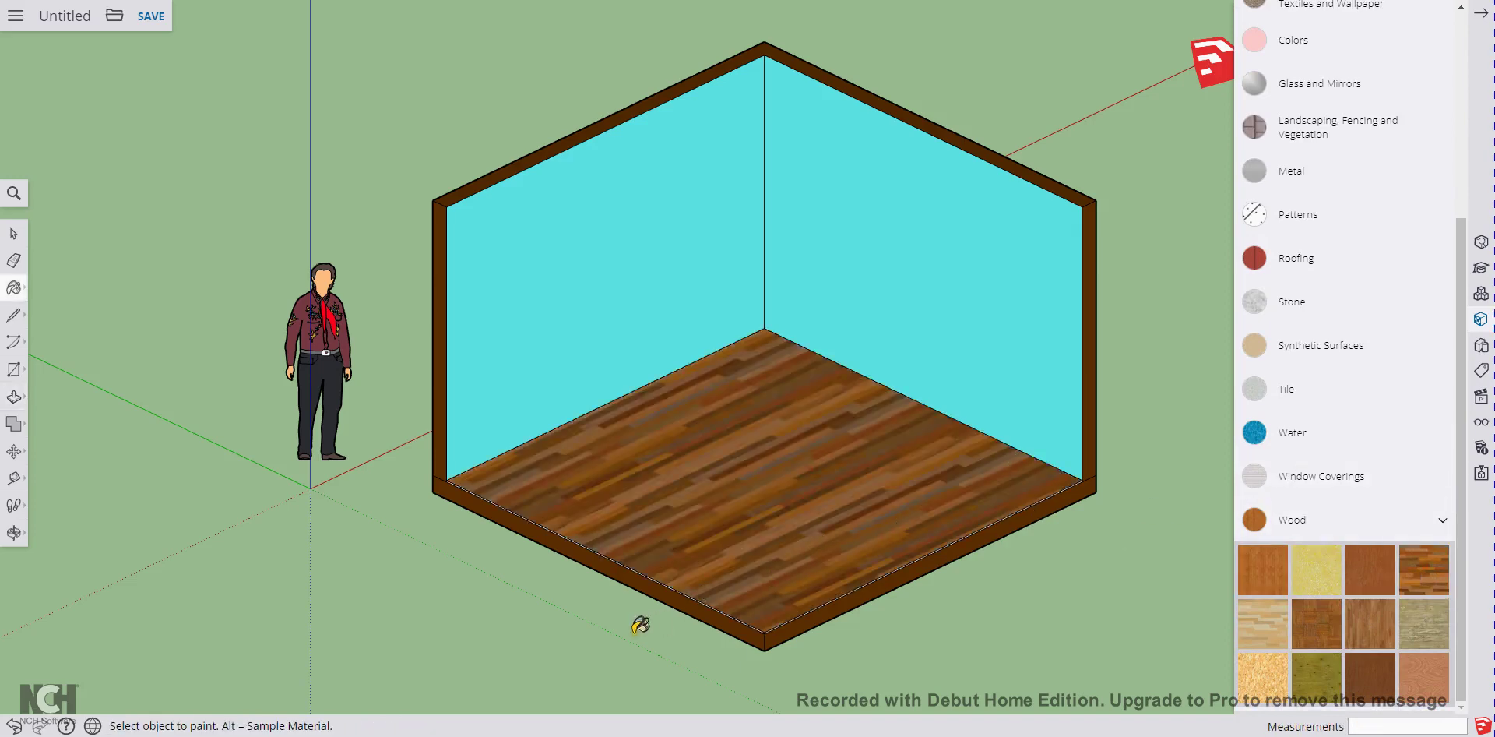
Pan and orbit back to the full isometric view of the room.
{"action": "scroll", "coordinate": [640, 624], "scroll_direction": "up", "scroll_amount": 8}
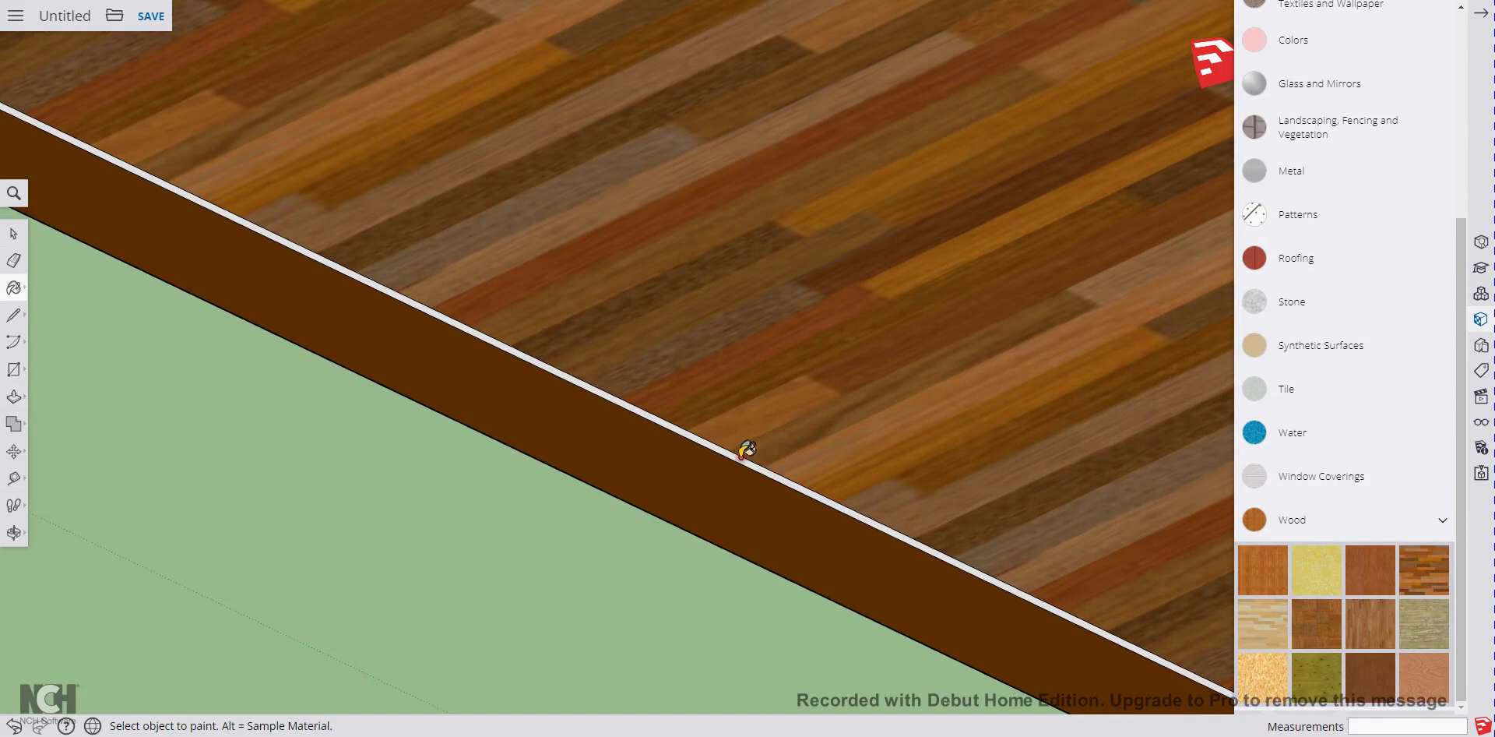
{"action": "mouse_move", "coordinate": [754, 453]}
{"action": "middle_mouse_down", "text": "shift"}
{"action": "mouse_move", "coordinate": [841, 494]}
{"action": "mouse_move", "coordinate": [568, 410]}
{"action": "middle_mouse_up", "text": "shift"}
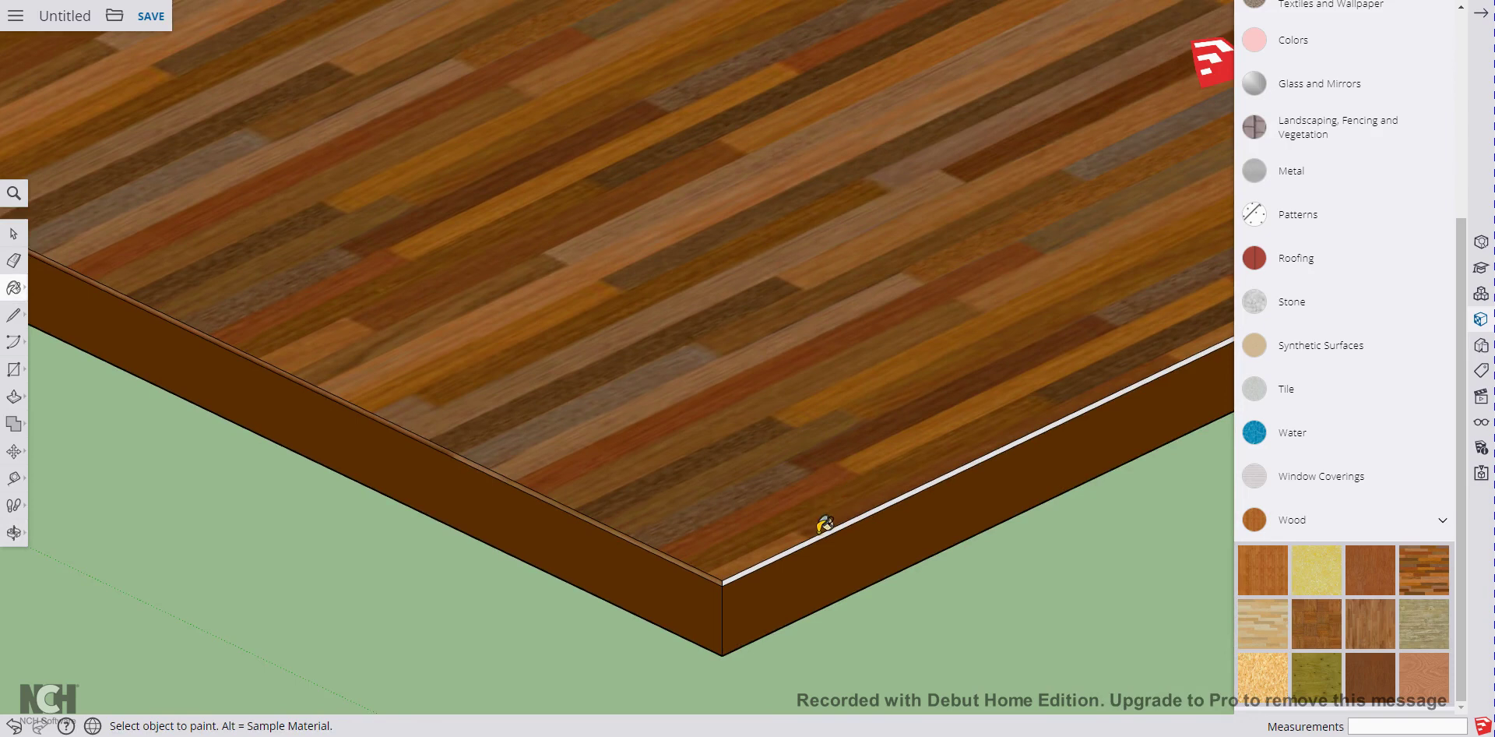
{"action": "scroll", "coordinate": [834, 501], "scroll_direction": "down", "scroll_amount": 8}
{"action": "scroll", "coordinate": [942, 349], "scroll_direction": "down", "scroll_amount": 5}
{"action": "mouse_move", "coordinate": [927, 353]}
{"action": "middle_mouse_down"}
{"action": "mouse_move", "coordinate": [891, 327]}
{"action": "mouse_move", "coordinate": [764, 428]}
{"action": "mouse_move", "coordinate": [757, 467]}
{"action": "middle_mouse_up"}
{"action": "scroll", "coordinate": [754, 468], "scroll_direction": "up", "scroll_amount": 1}
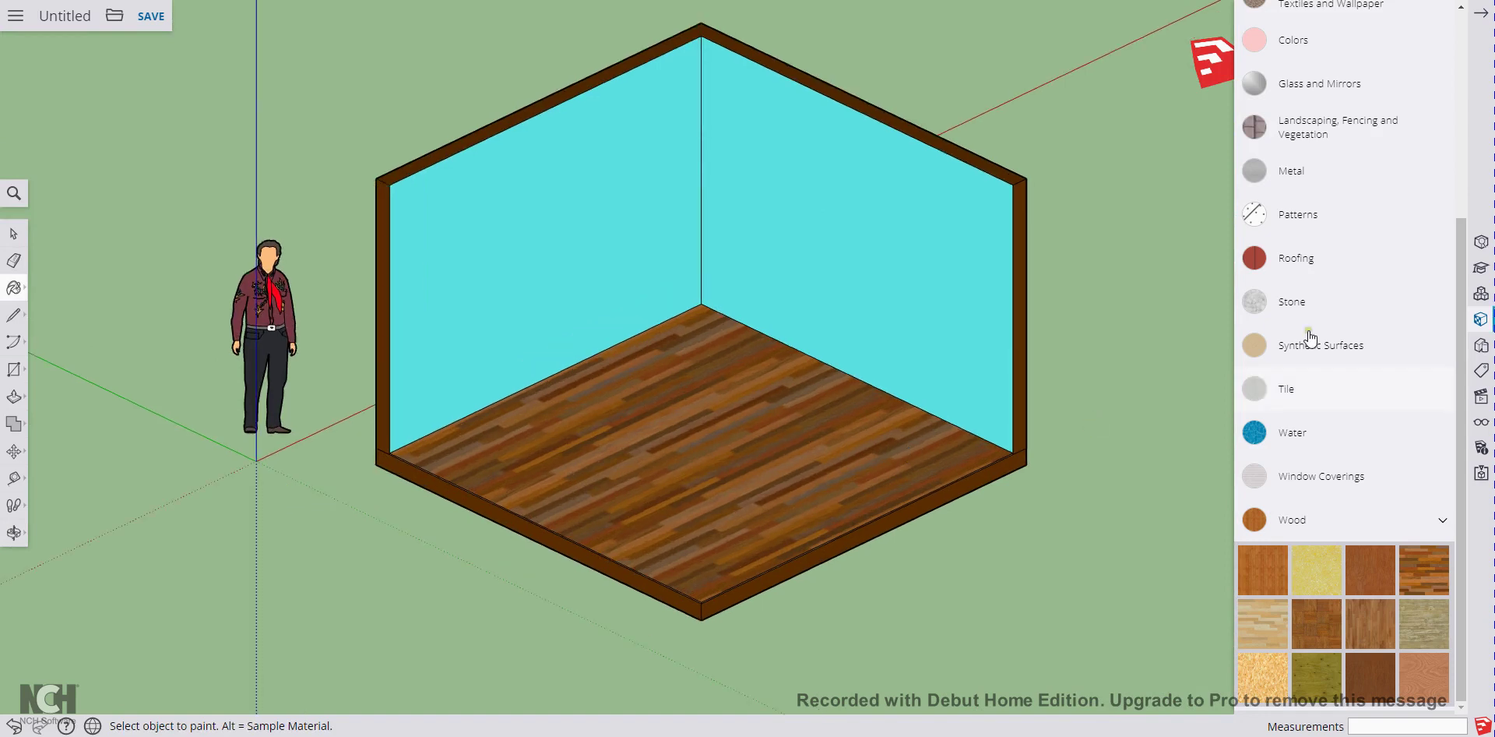